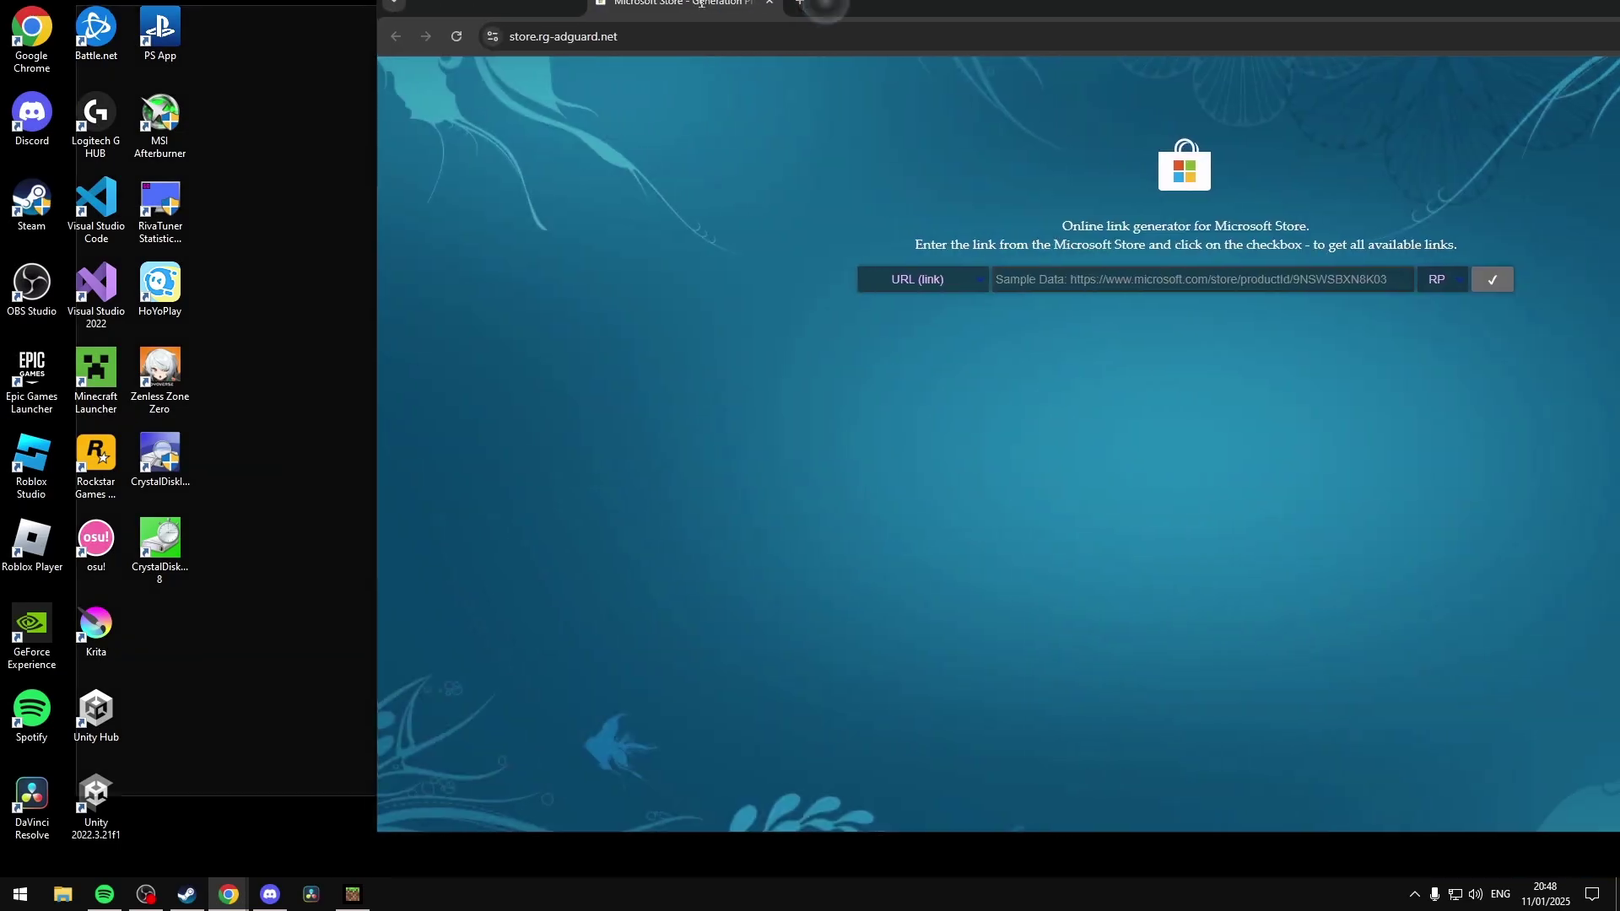
# Step: Maximize Chrome on the store.rg-adguard.net link generator page, leaving the URL field empty
pyautogui.moveTo(701, 4); pyautogui.dragTo(691, 2)
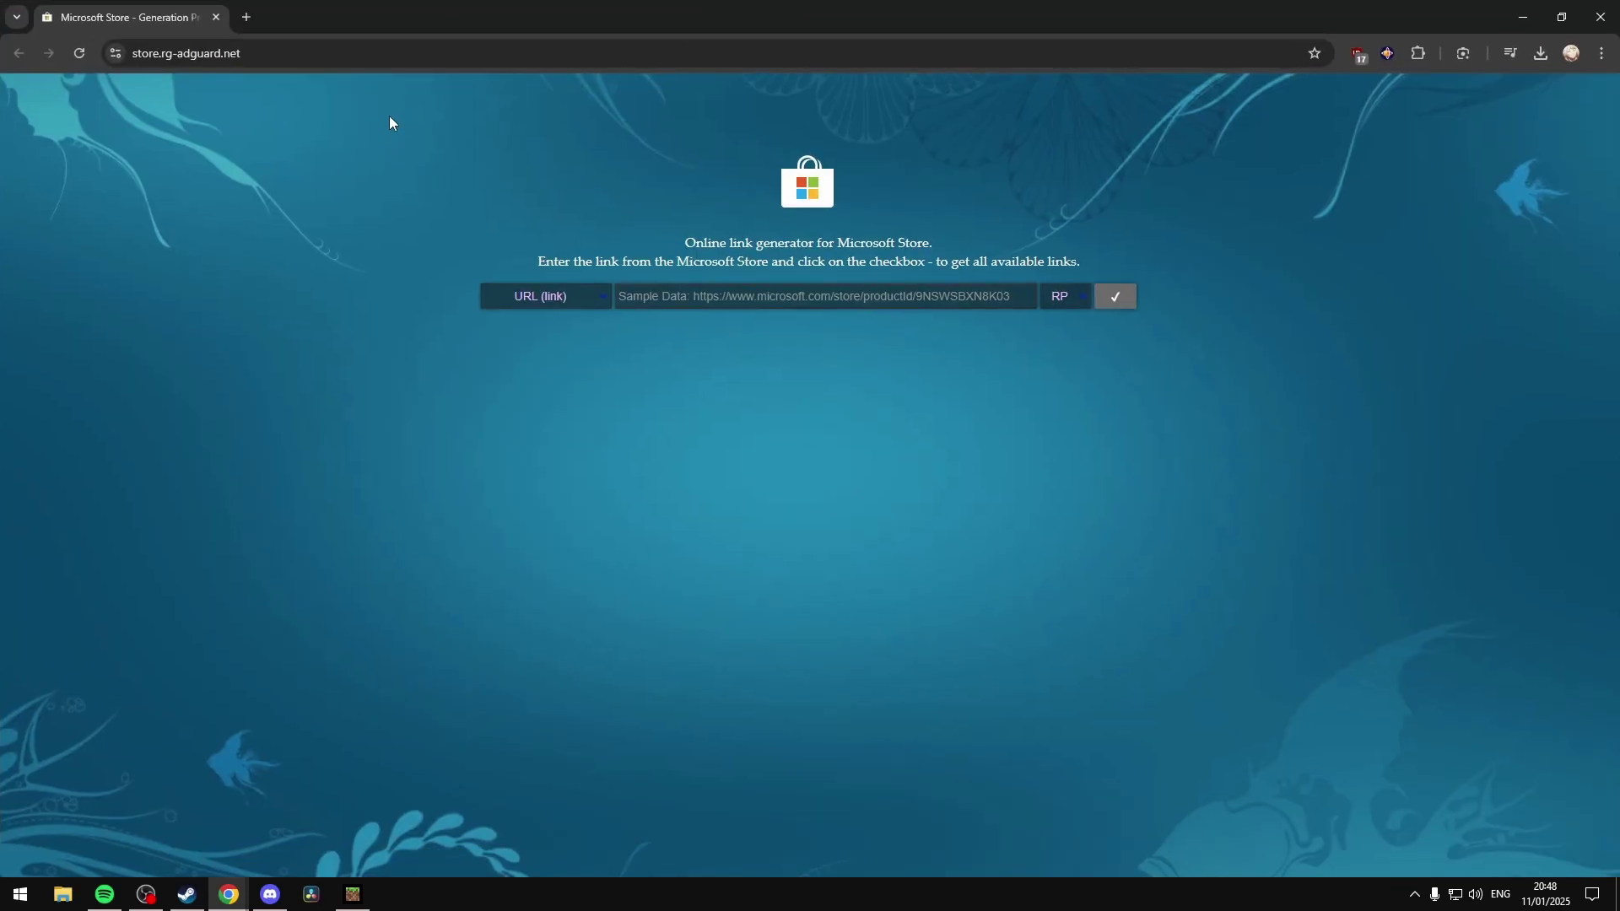
pyautogui.click(500, 51)
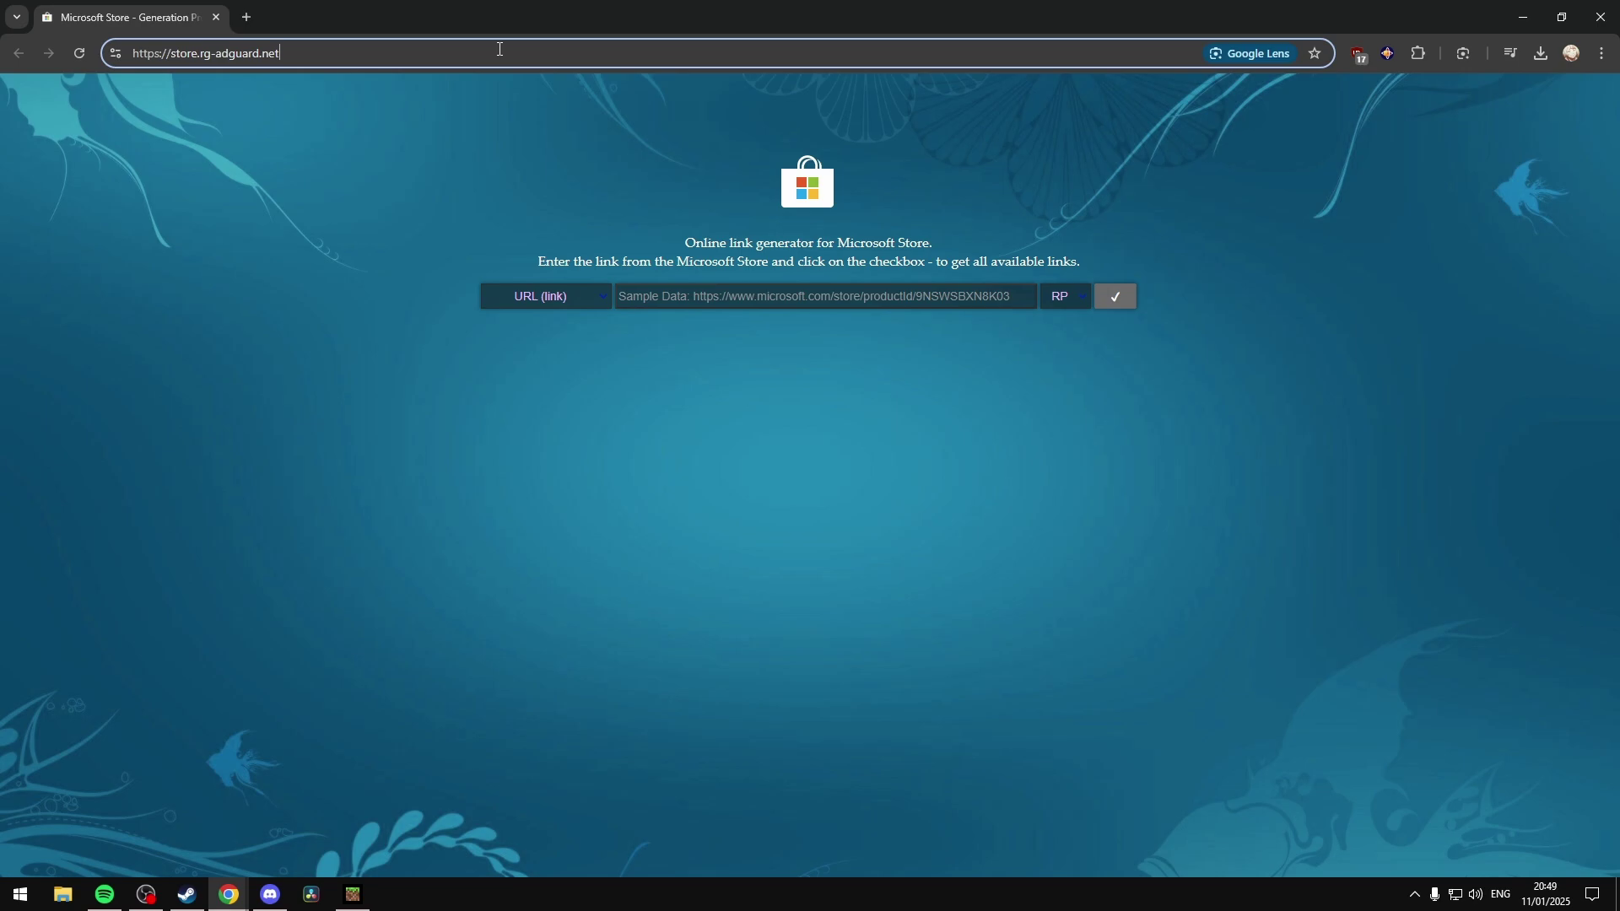
pyautogui.click(962, 251)
pyautogui.moveTo(782, 249); pyautogui.dragTo(714, 247)
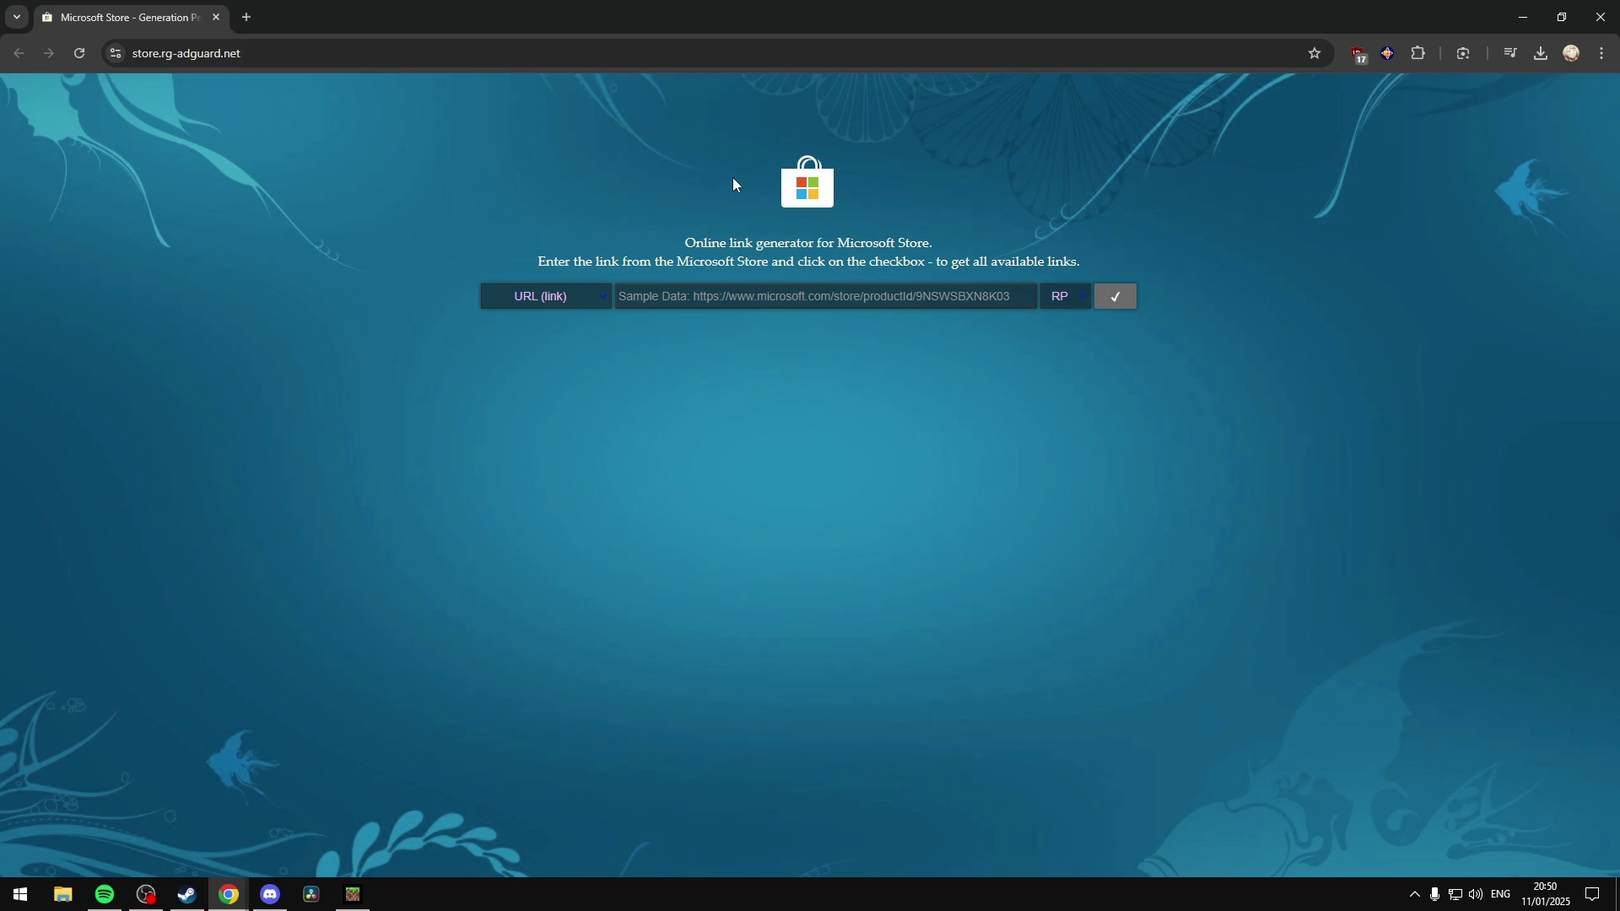
# Step: Launch Microsoft Store and open the Minecraft for Windows page via a Library search for 'minecraft'
pyautogui.press('super')
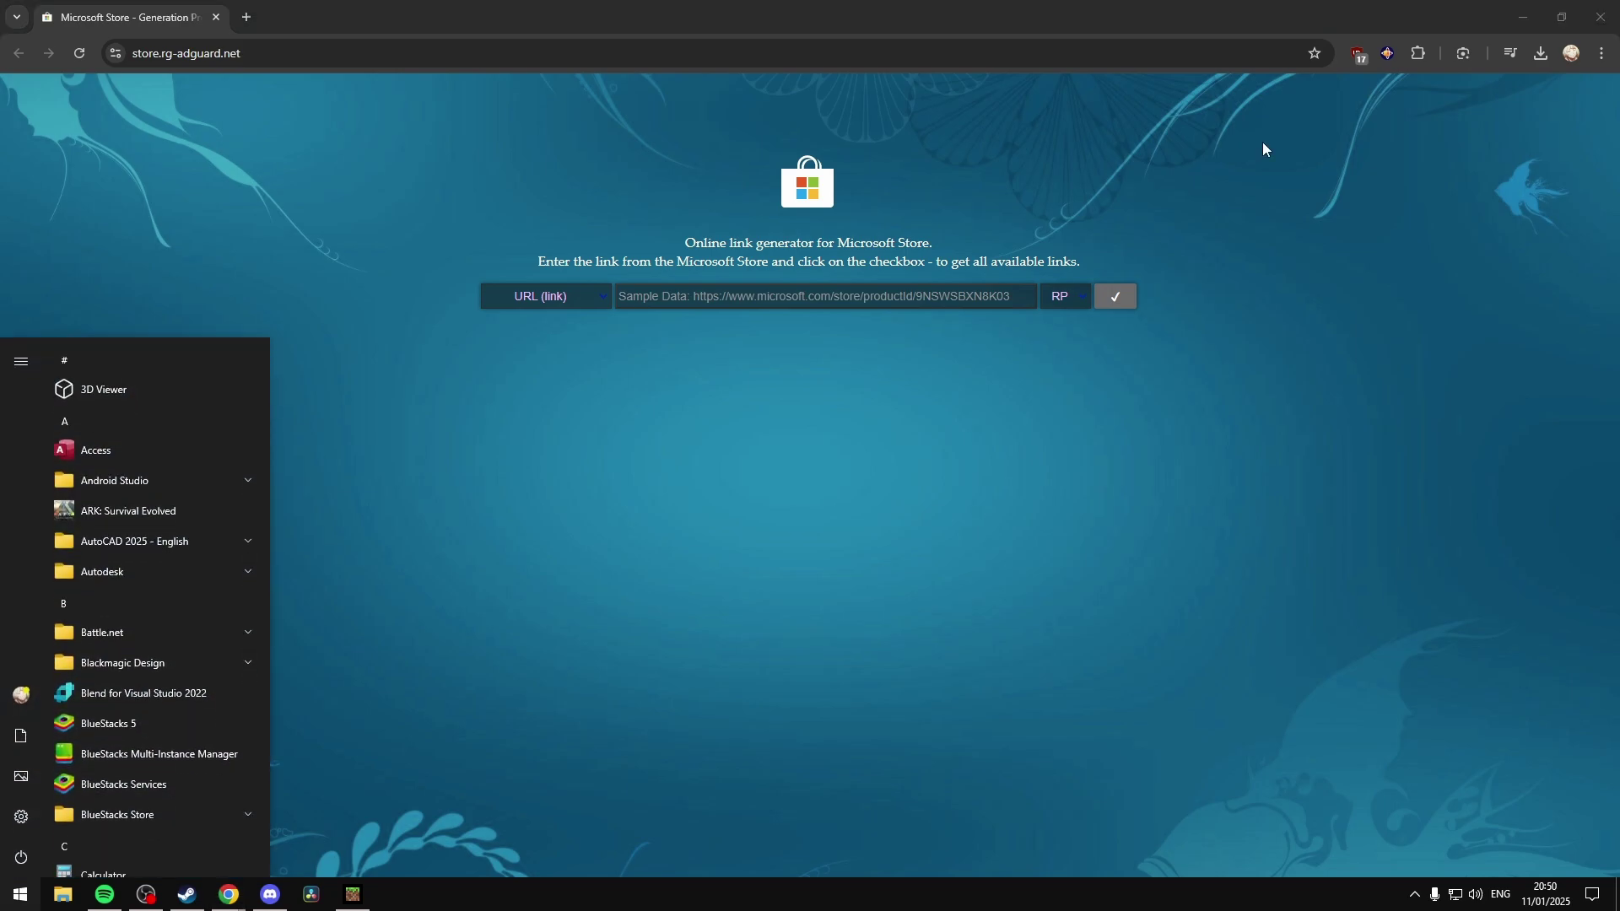
pyautogui.write('microsoft store')
pyautogui.press('Return')
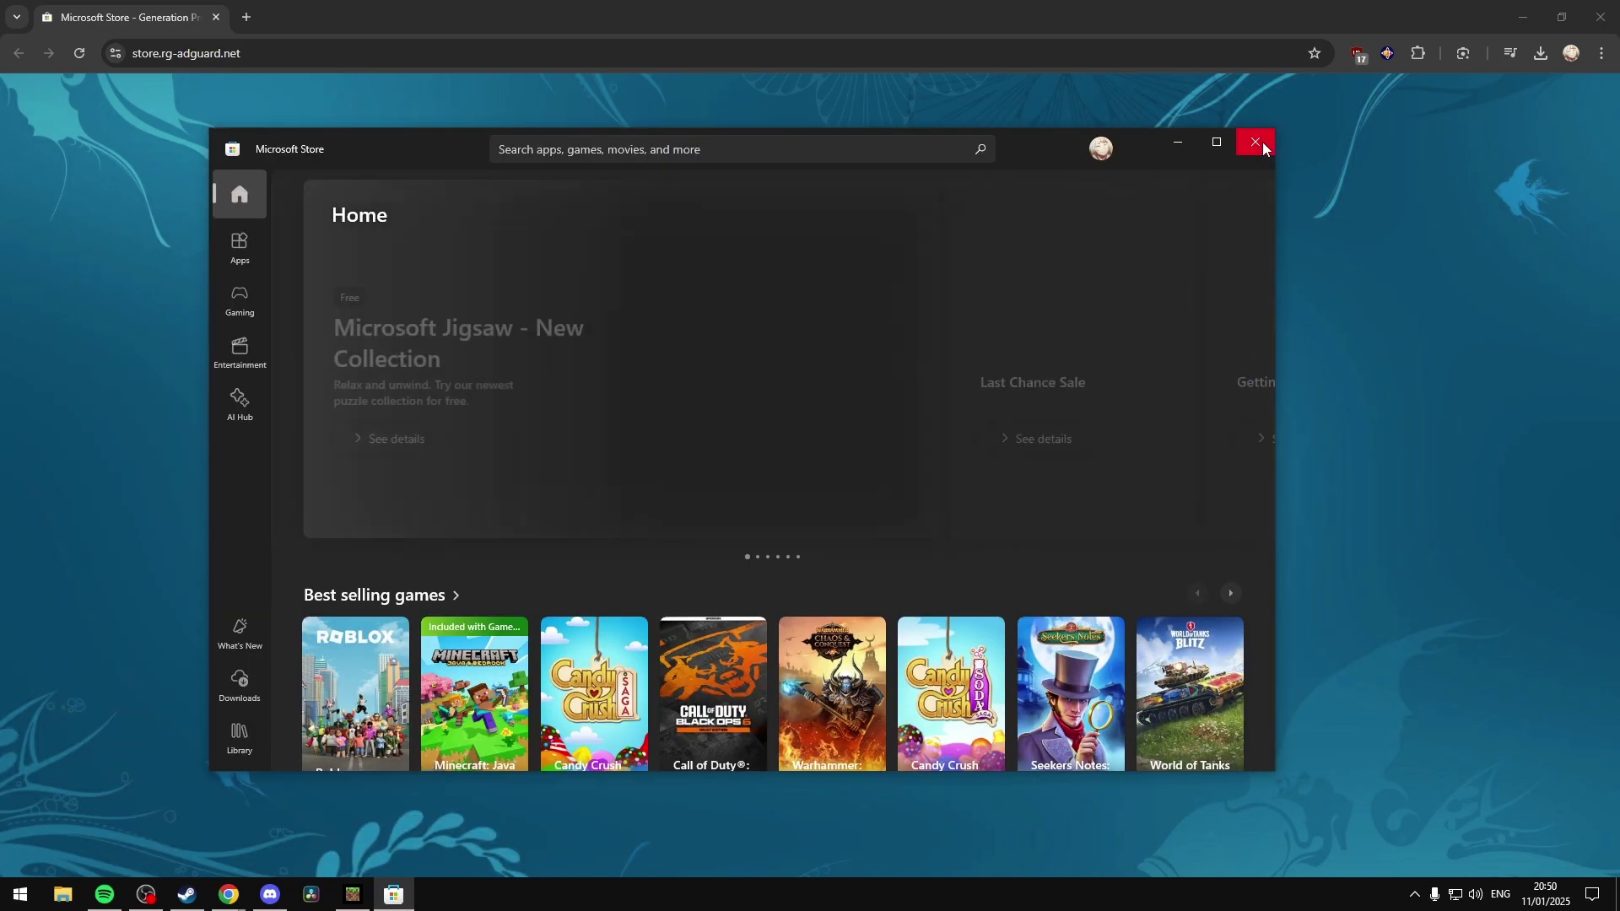
pyautogui.click(239, 737)
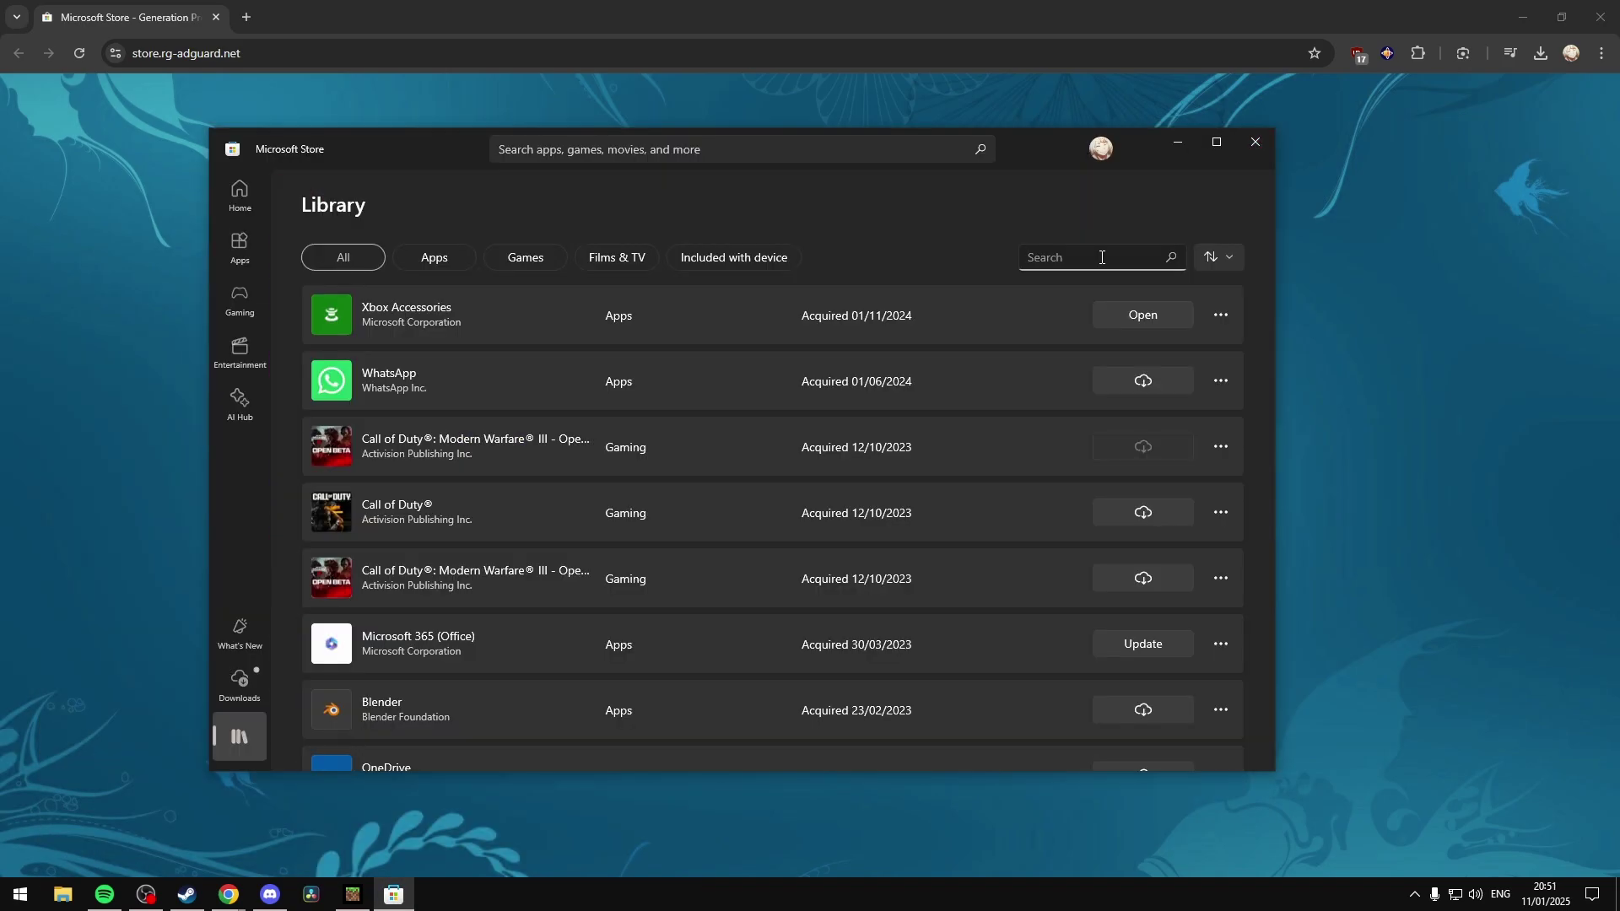
pyautogui.write('minecraft')
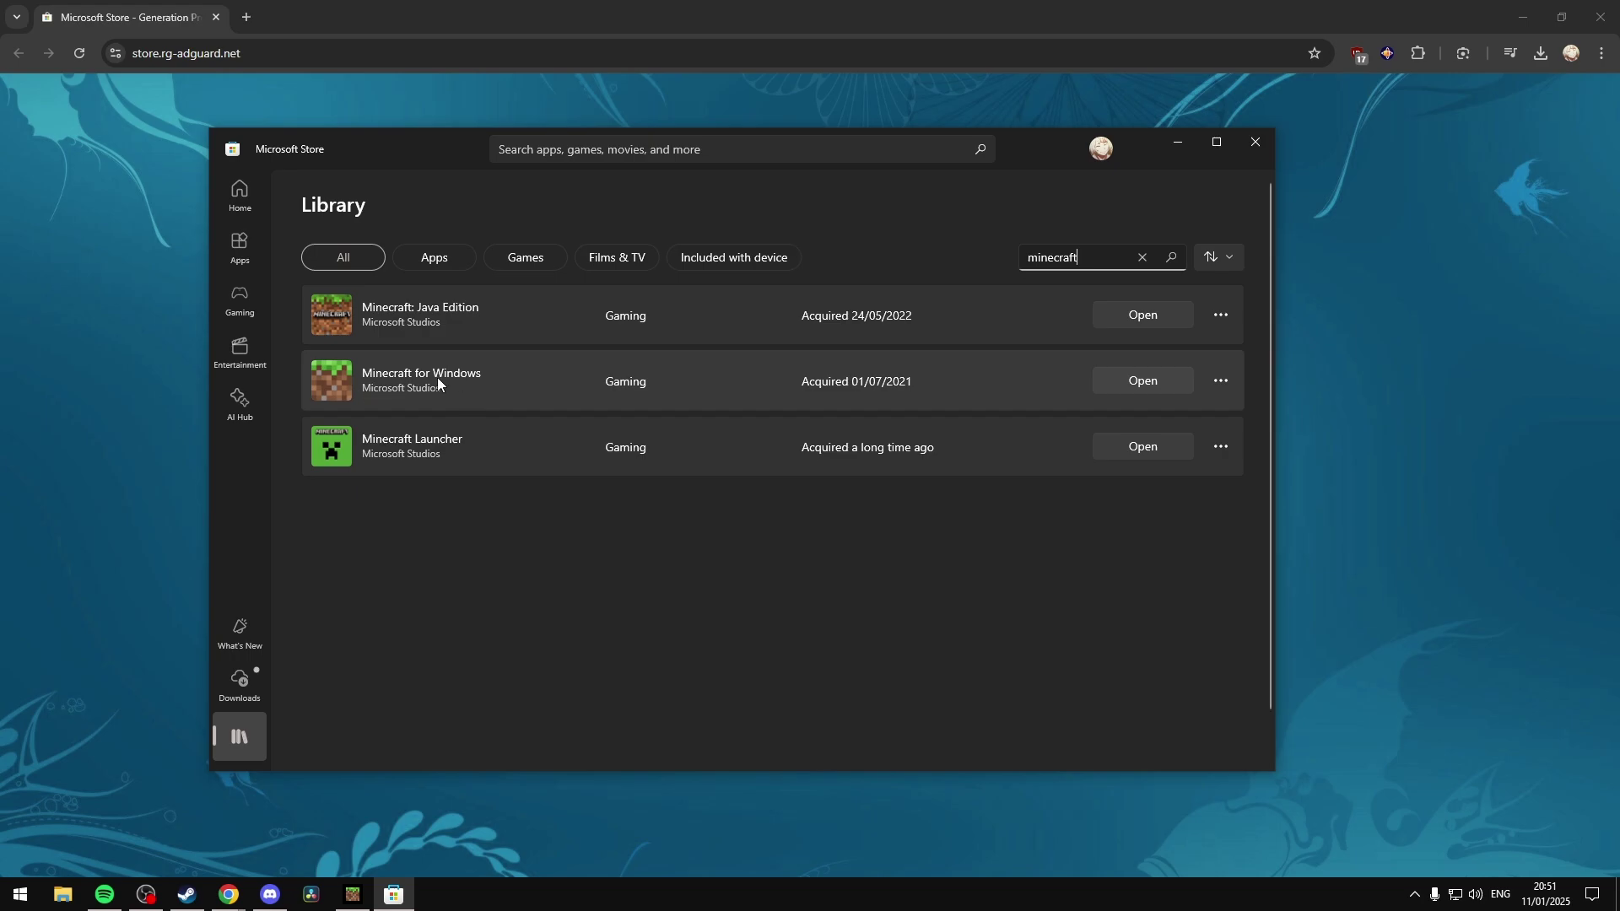
pyautogui.click(481, 387)
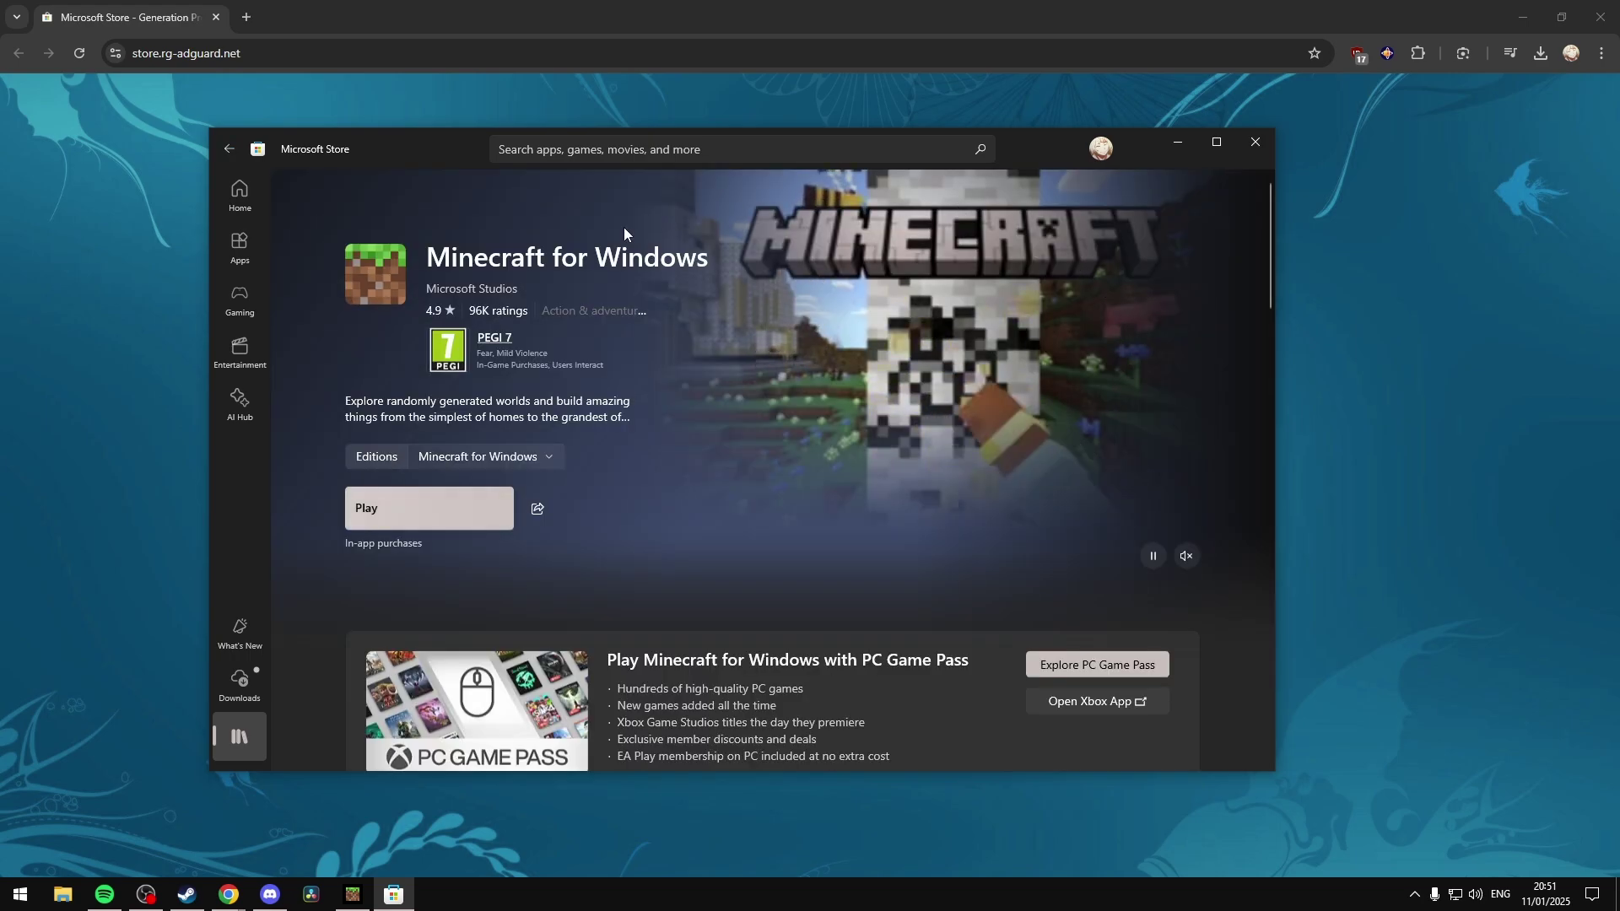
# Step: Copy the Minecraft for Windows share link and focus the generator's URL field
pyautogui.click(540, 513)
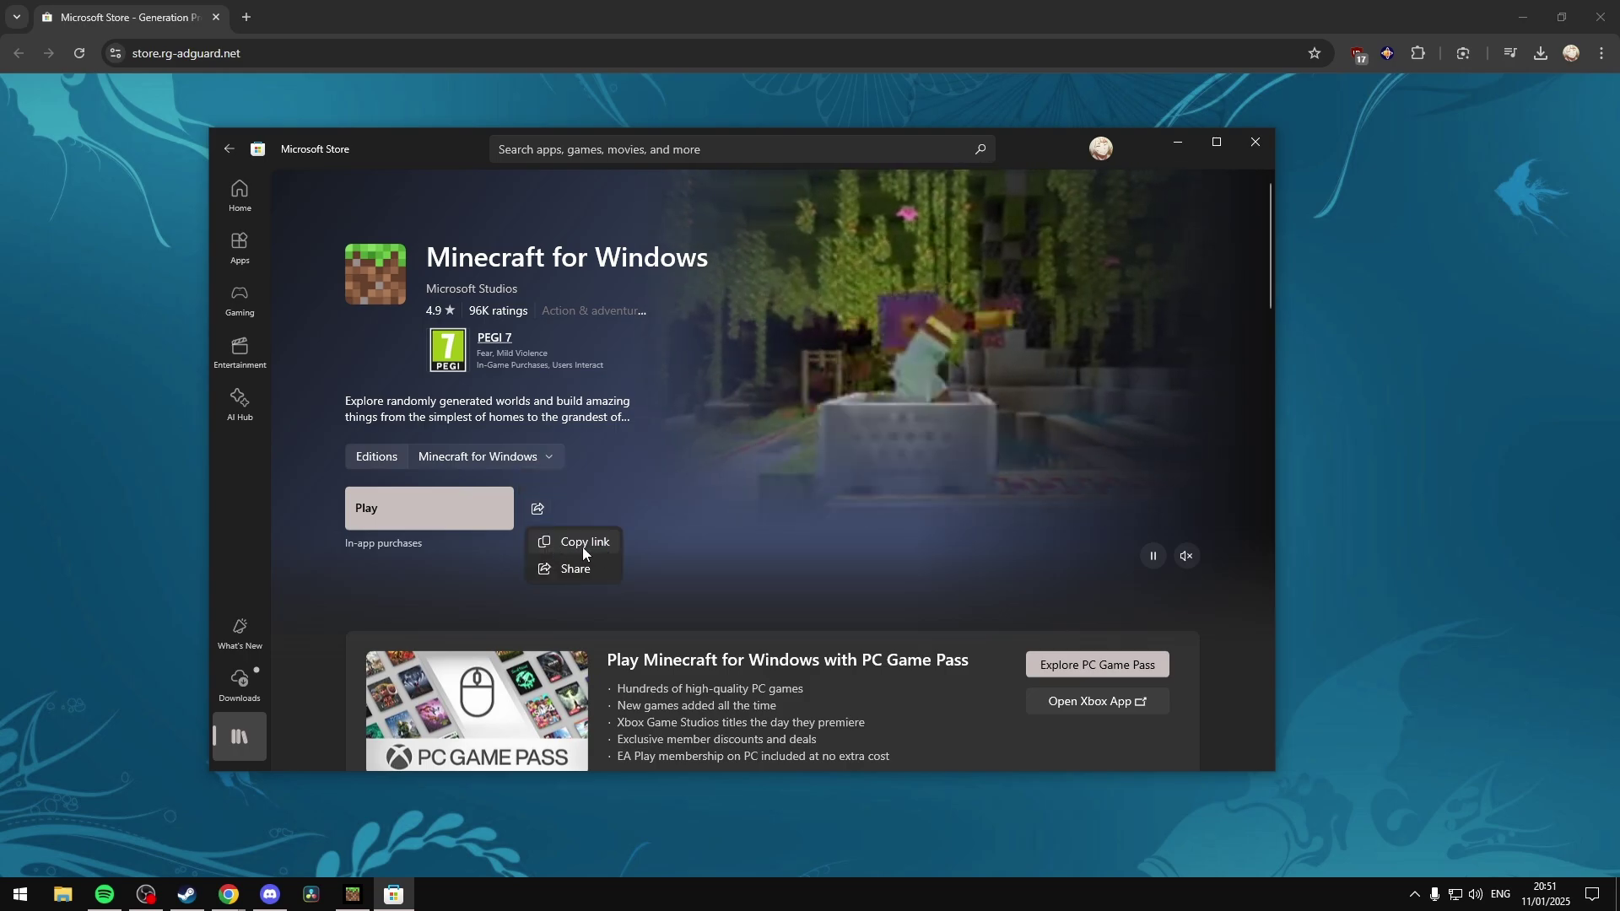
pyautogui.click(585, 546)
pyautogui.click(766, 296)
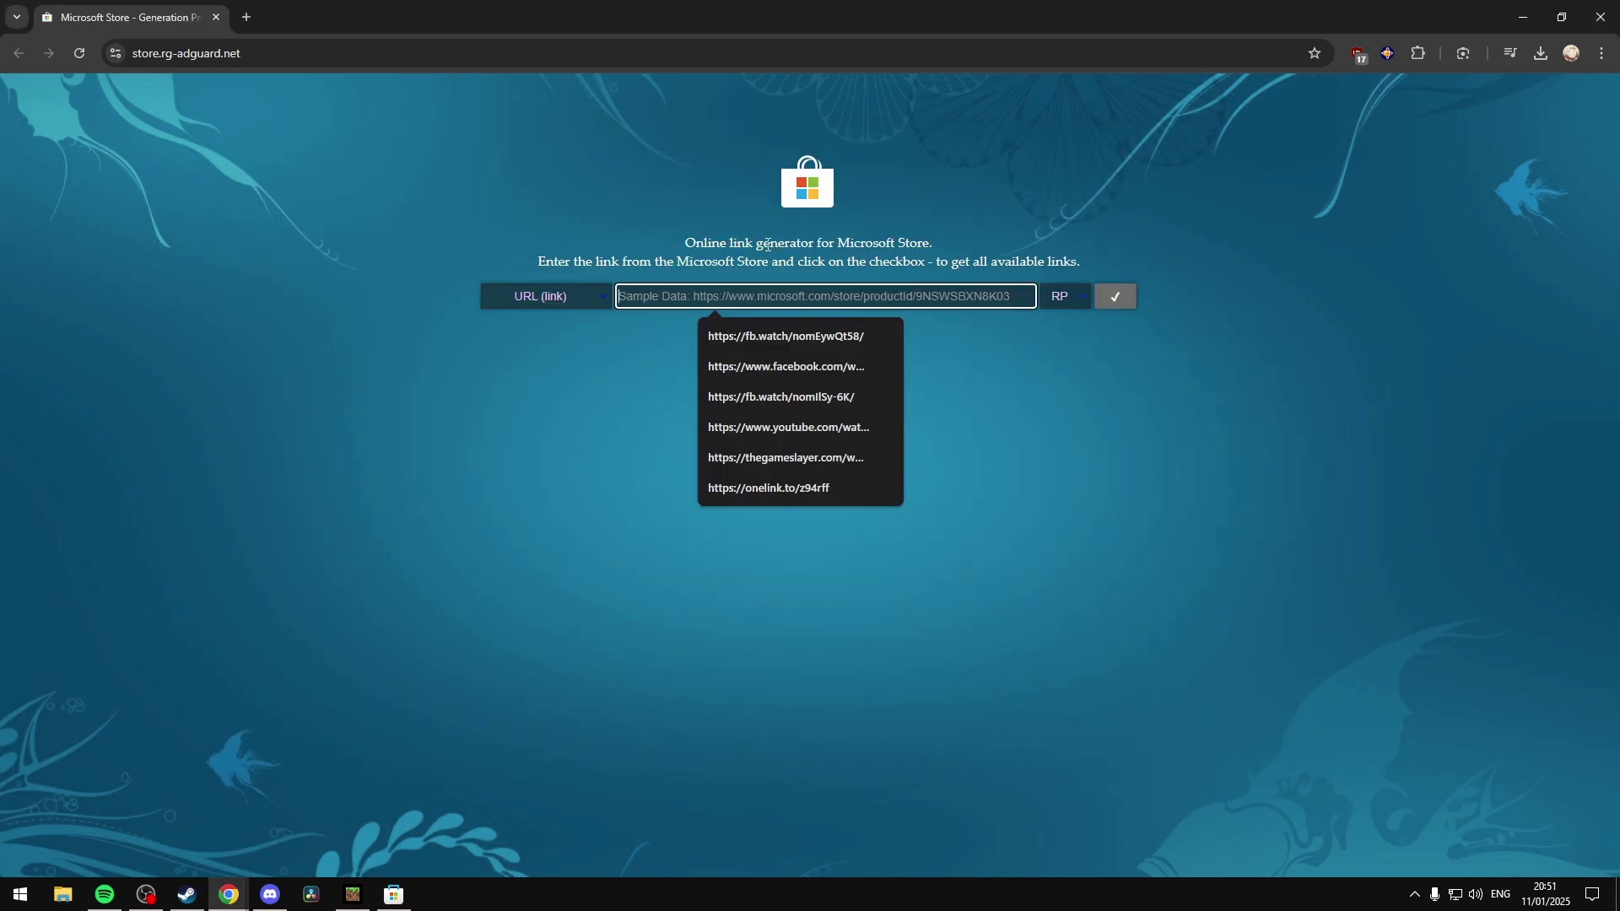
# Step: Paste the Minecraft Store URL, select the Retail channel, and generate the download links
pyautogui.hotkey('ctrl', 'v')
pyautogui.click(1071, 297)
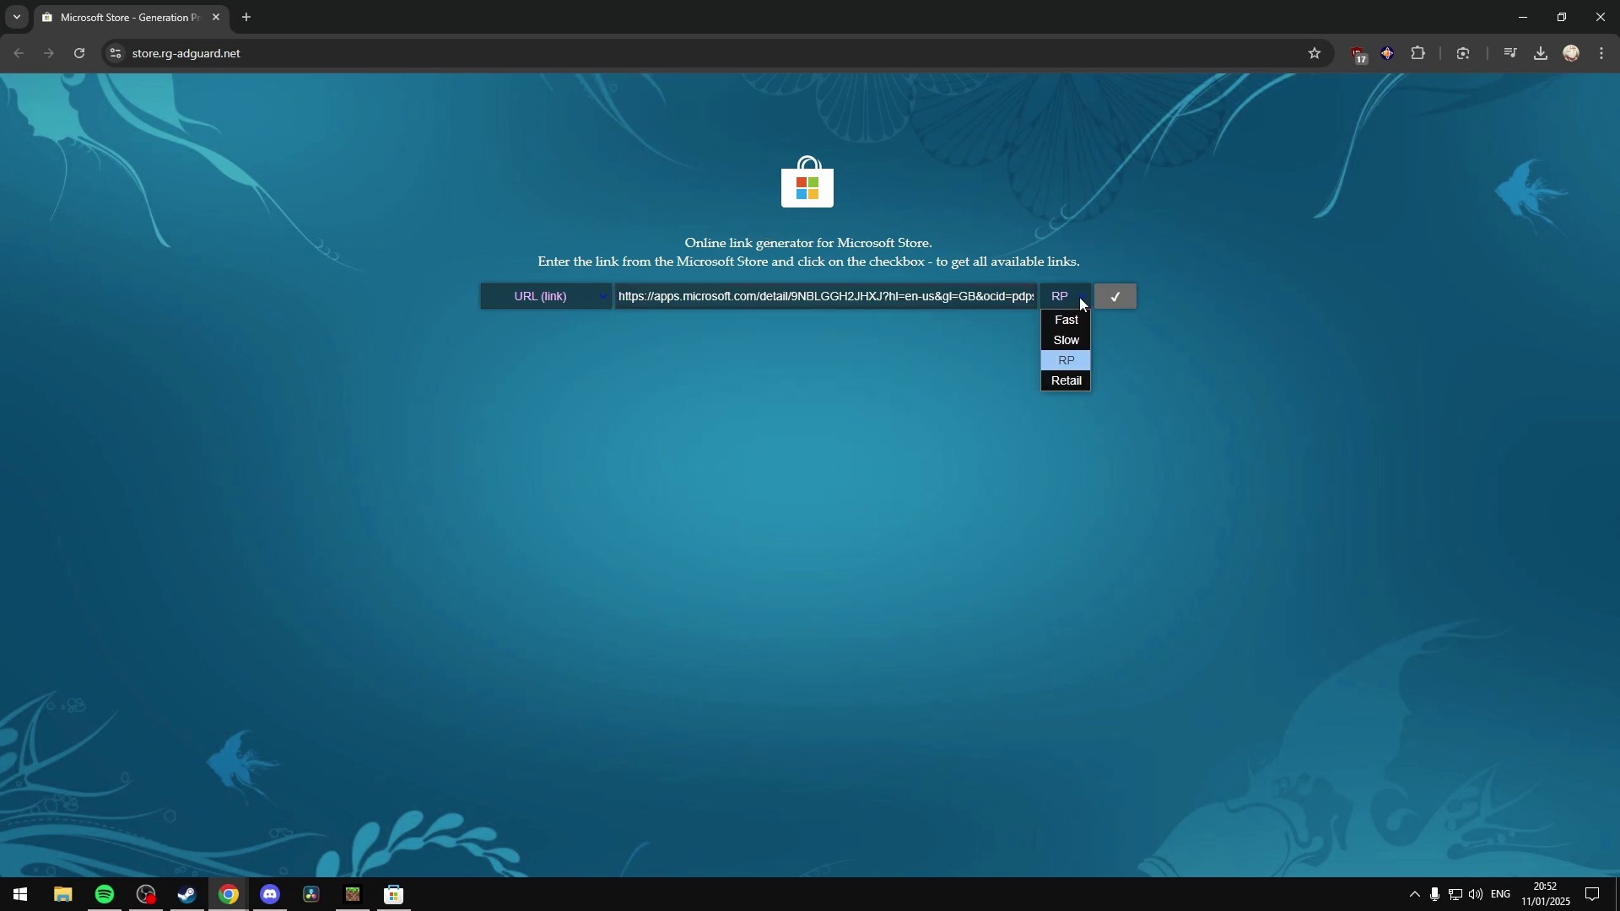
pyautogui.click(1080, 380)
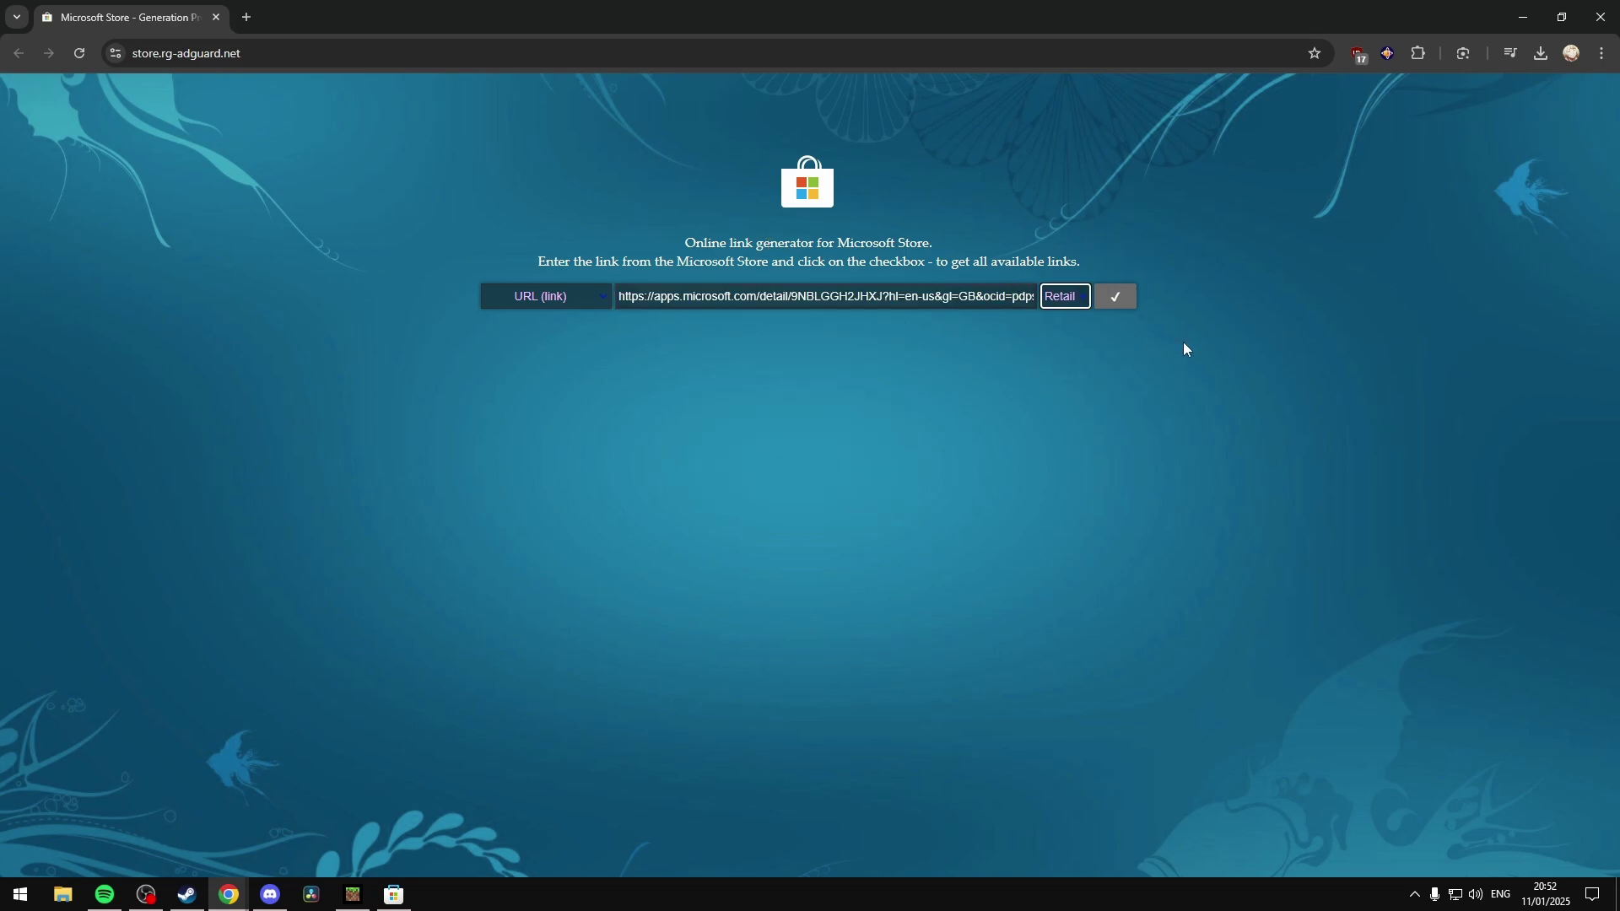
pyautogui.click(1116, 296)
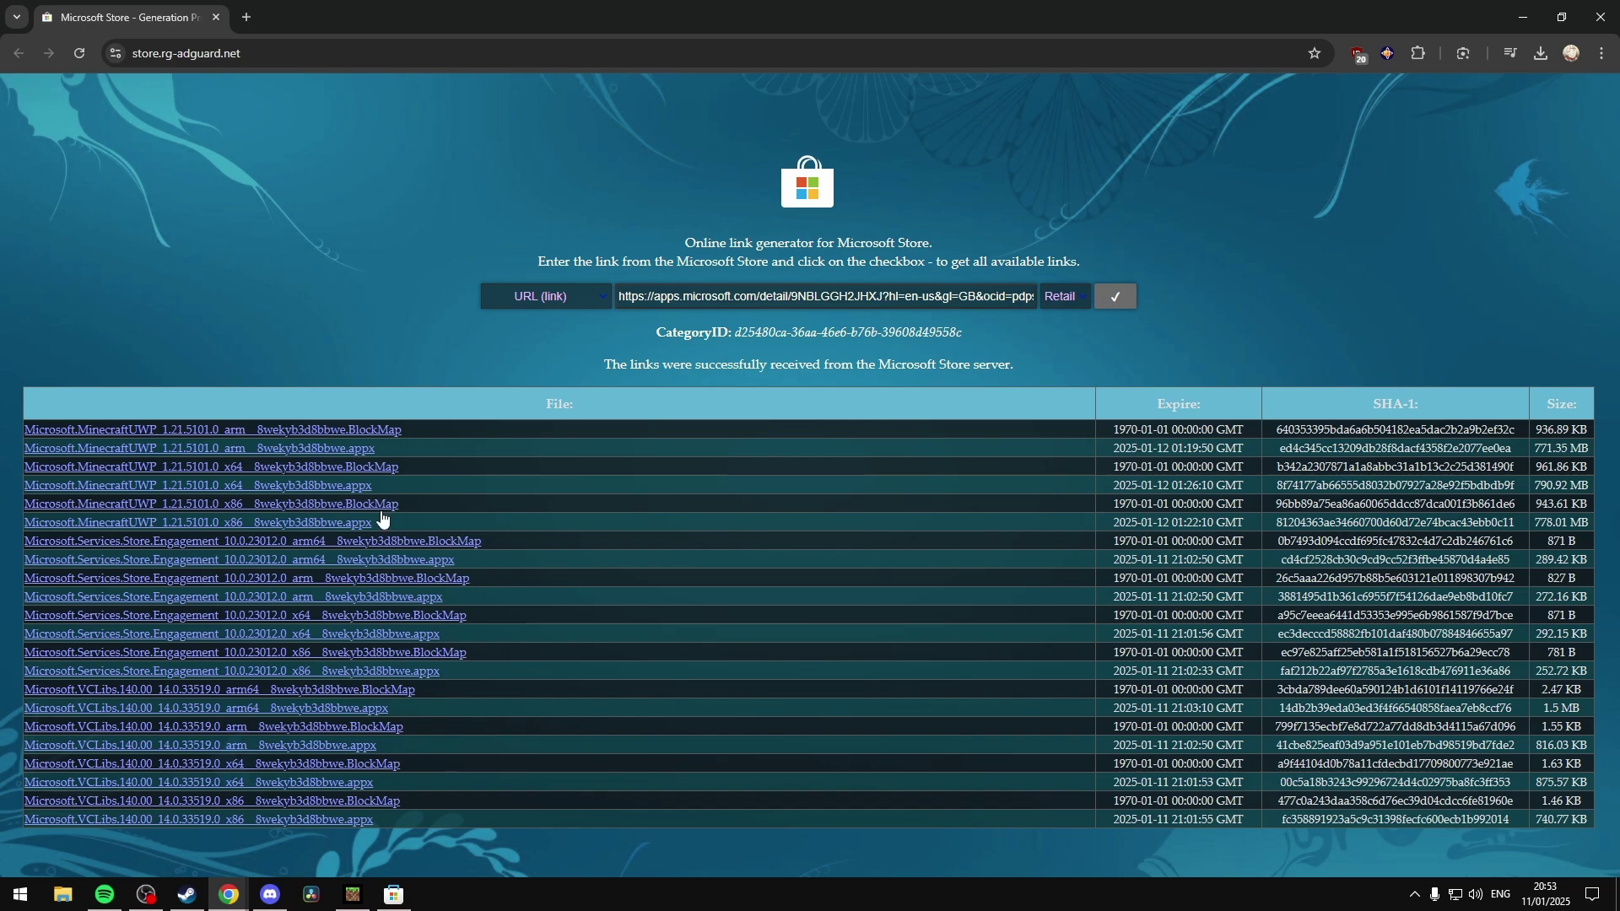
pyautogui.moveTo(372, 524); pyautogui.dragTo(25, 426)
pyautogui.keyDown('ctrl'); pyautogui.scroll(2, 278, 482); pyautogui.keyUp('ctrl')
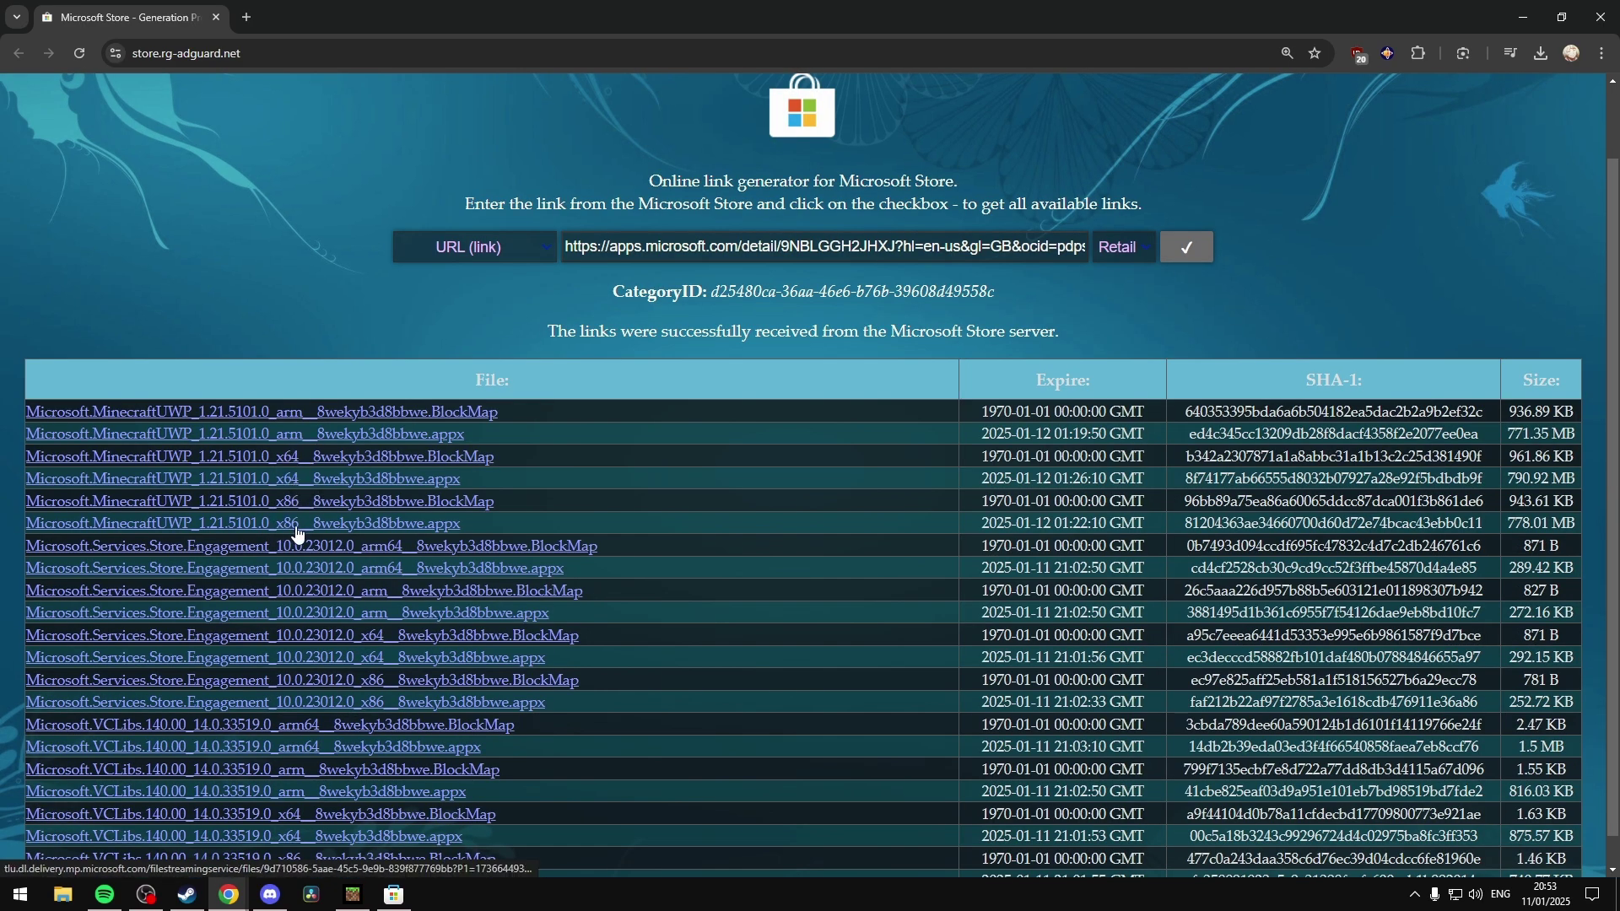
pyautogui.moveTo(1576, 523); pyautogui.dragTo(1507, 523)
pyautogui.click(1546, 505)
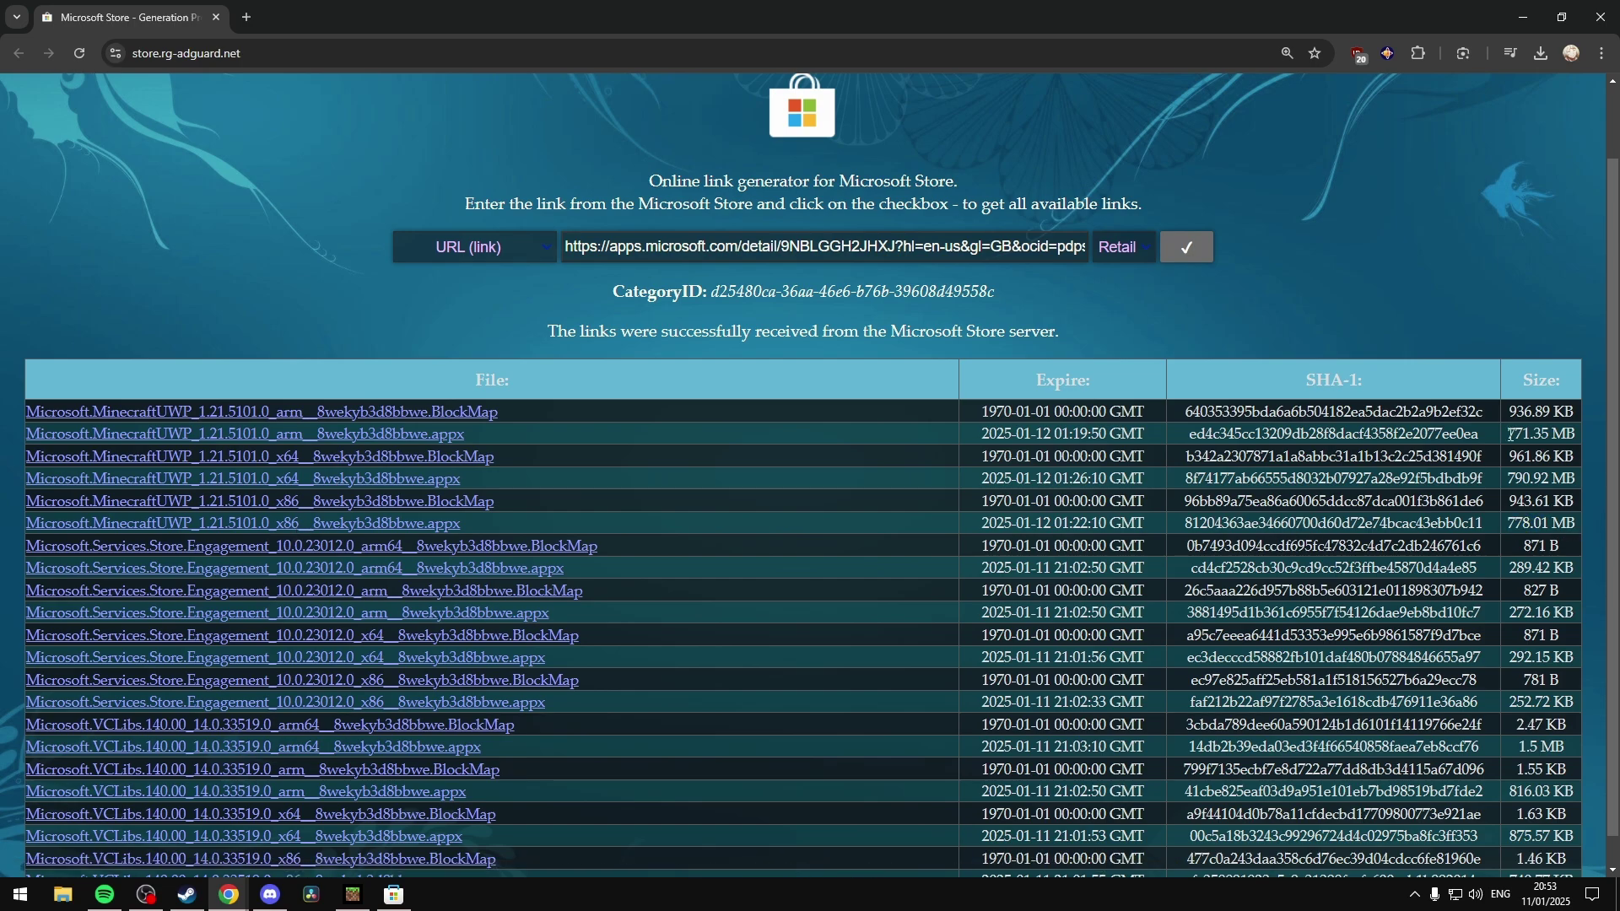
pyautogui.moveTo(1509, 433); pyautogui.dragTo(1580, 440)
pyautogui.moveTo(1507, 479); pyautogui.dragTo(1561, 524)
pyautogui.click(1549, 478)
pyautogui.click(1560, 524)
# Step: Open the About settings page and read the System type: 64-bit, x64-based processor
pyautogui.press('super')
pyautogui.write('about')
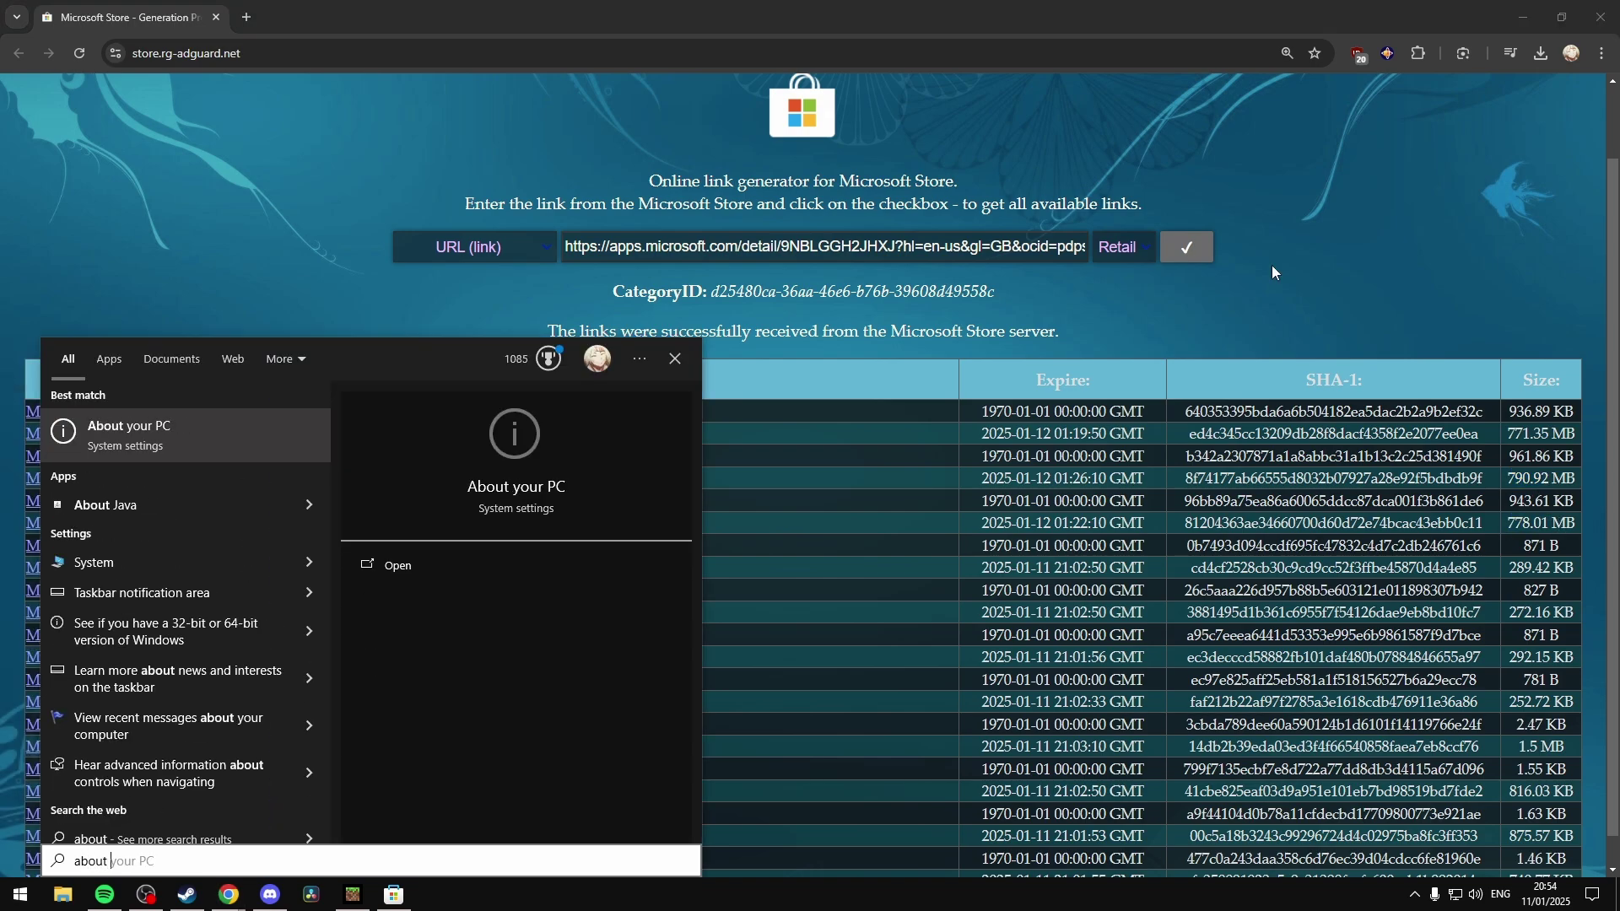
pyautogui.press('Return')
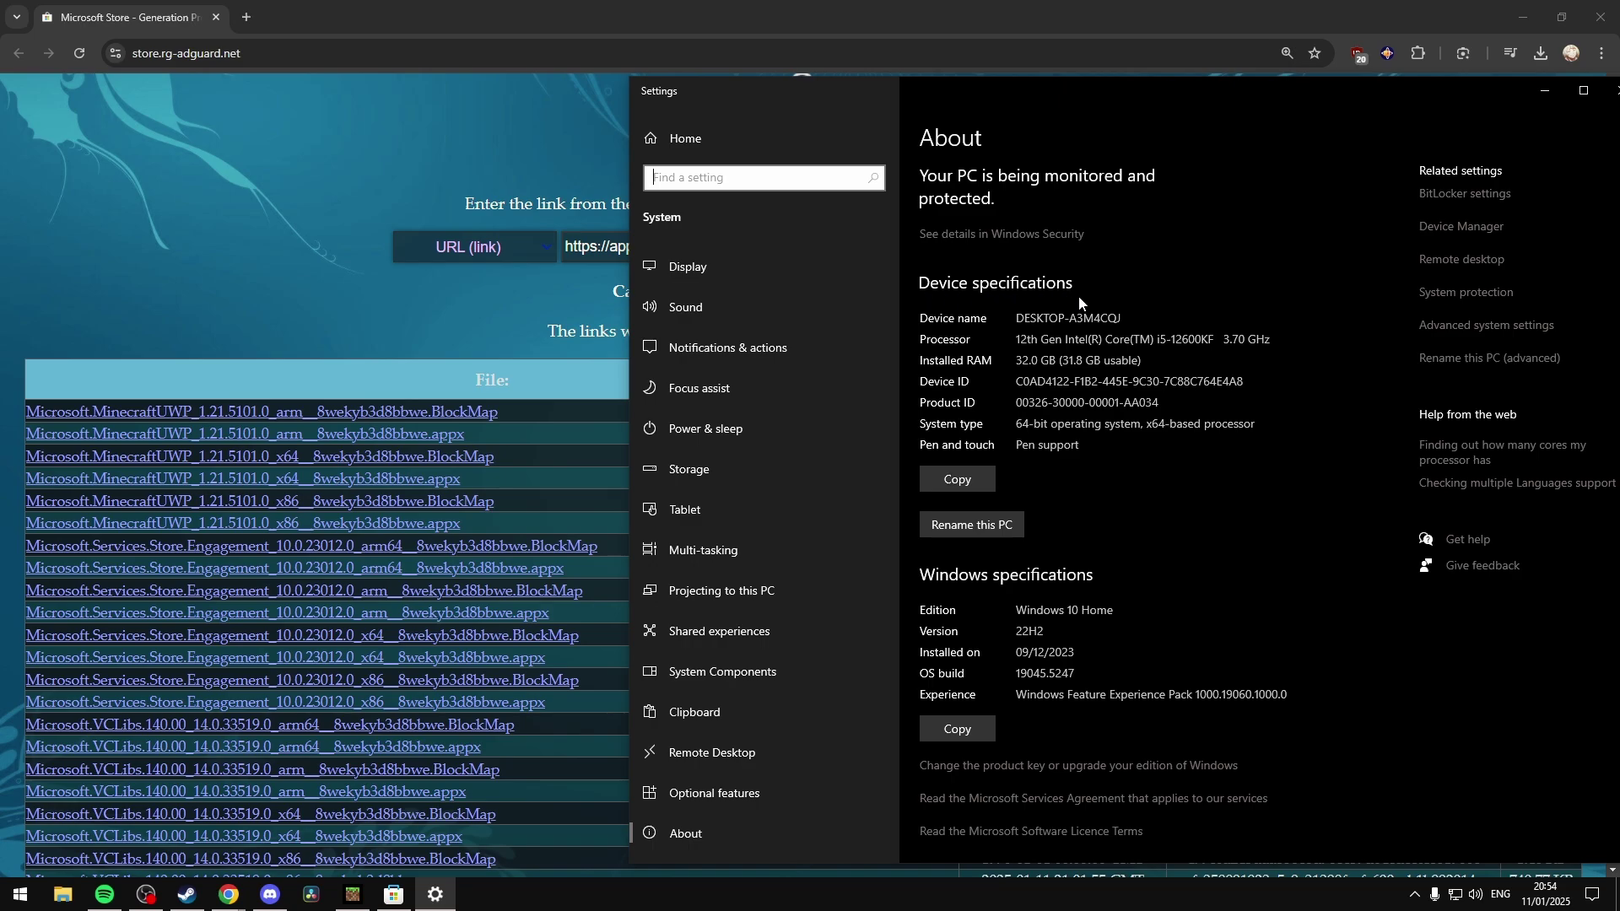
pyautogui.click(1083, 308)
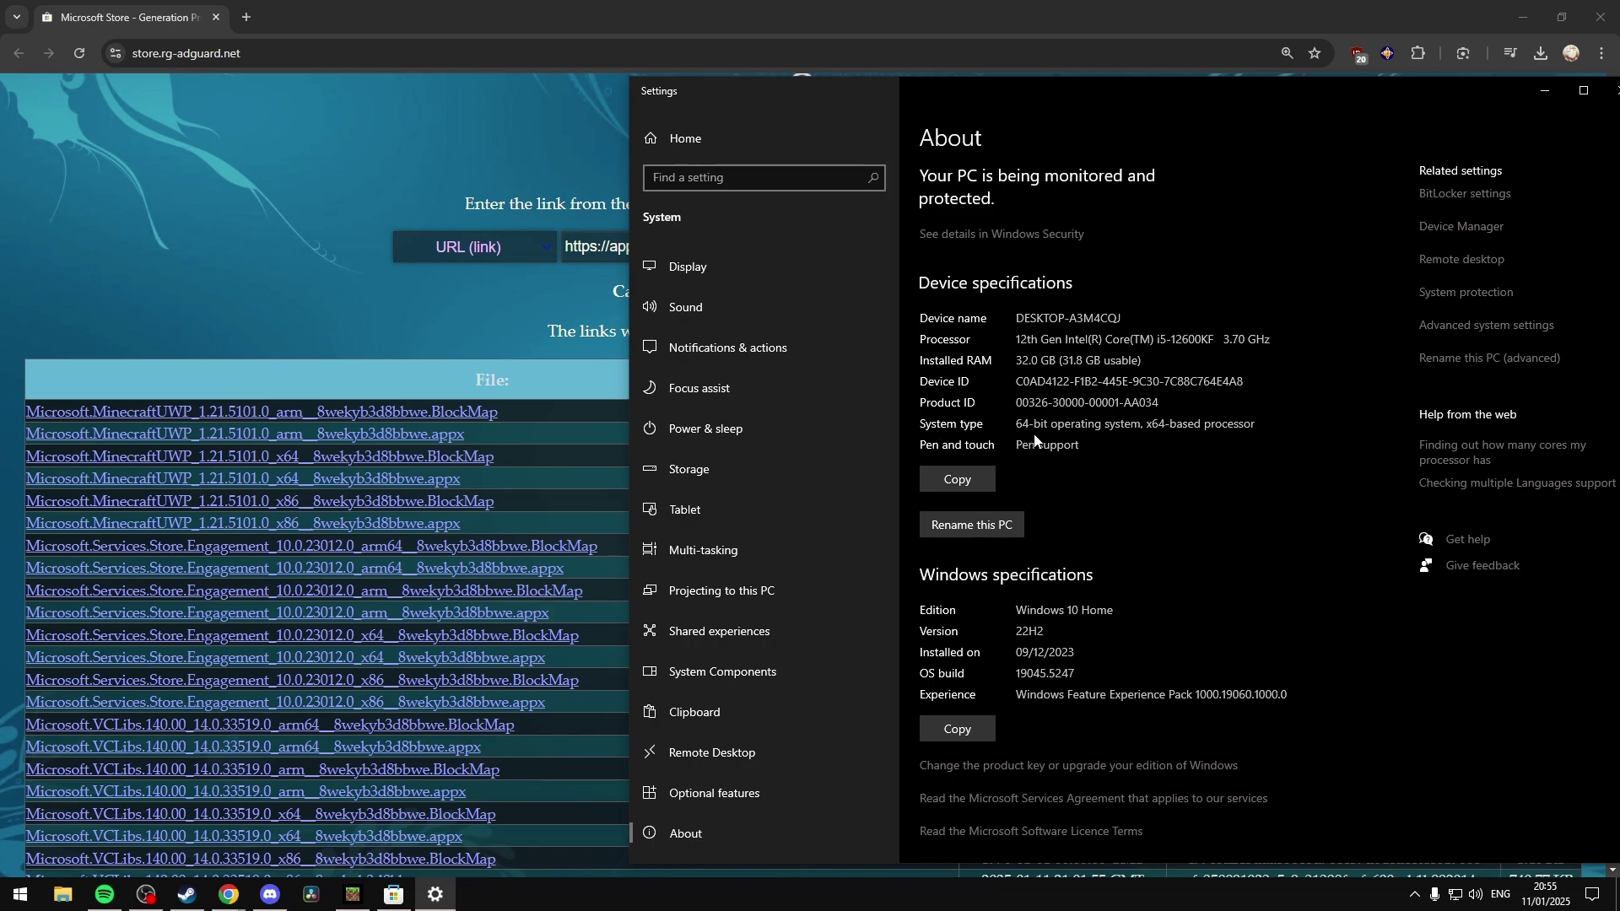
pyautogui.moveTo(1257, 423); pyautogui.dragTo(1015, 425)
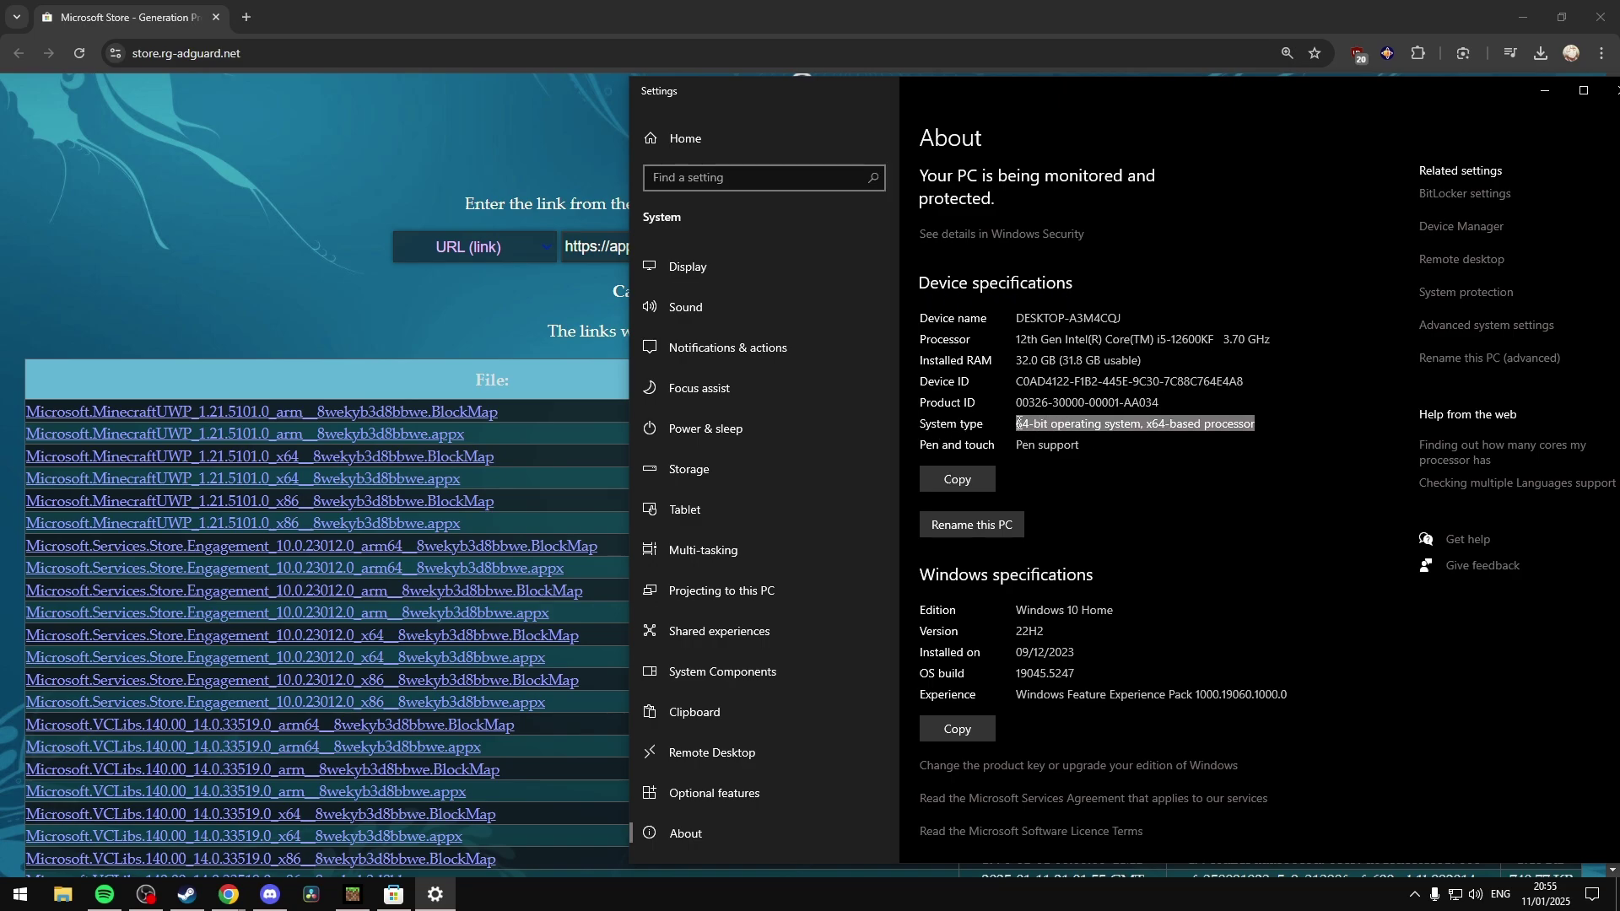
pyautogui.click(1045, 443)
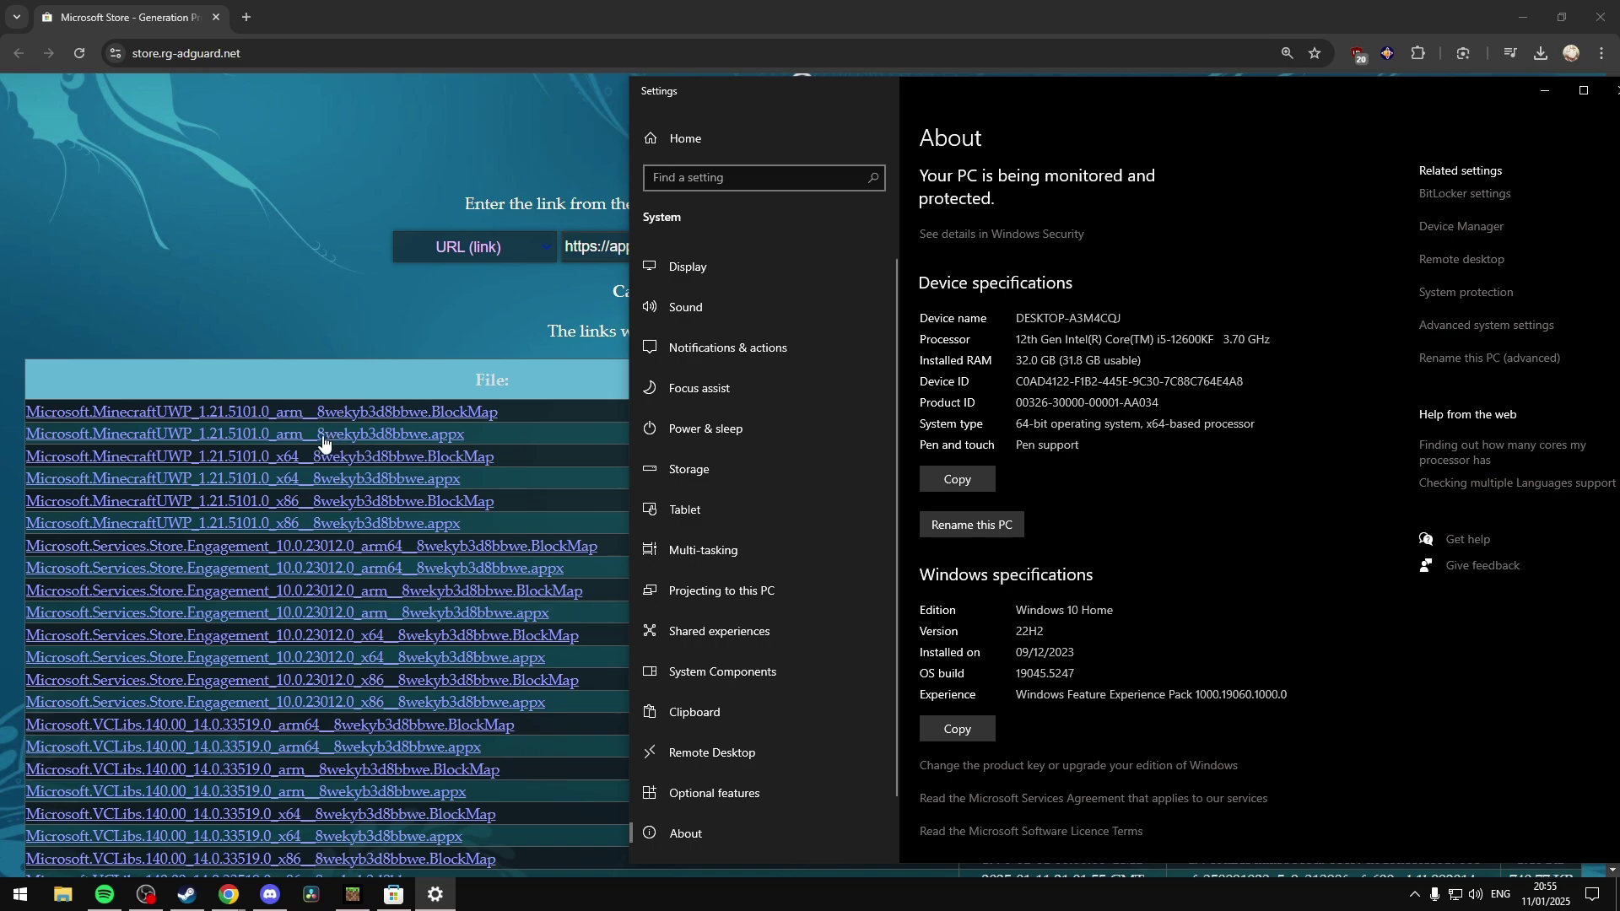
# Step: Compare the System type with the Minecraft arm and x86 .appx link names
pyautogui.moveTo(469, 432); pyautogui.dragTo(213, 444)
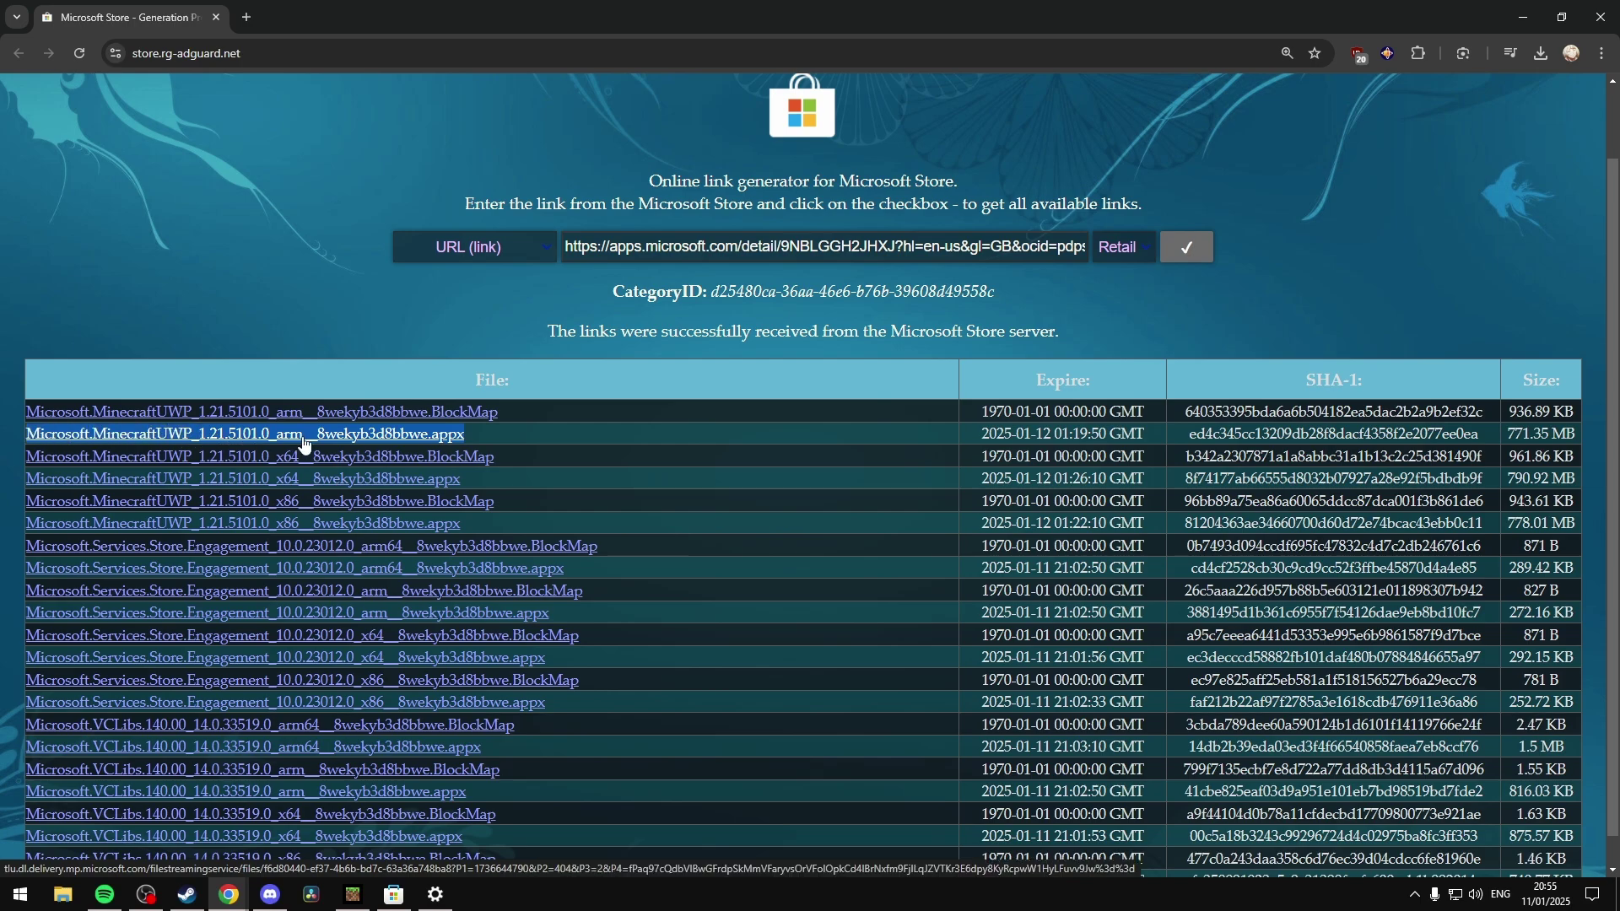
pyautogui.hotkey('alt', 'Tab')
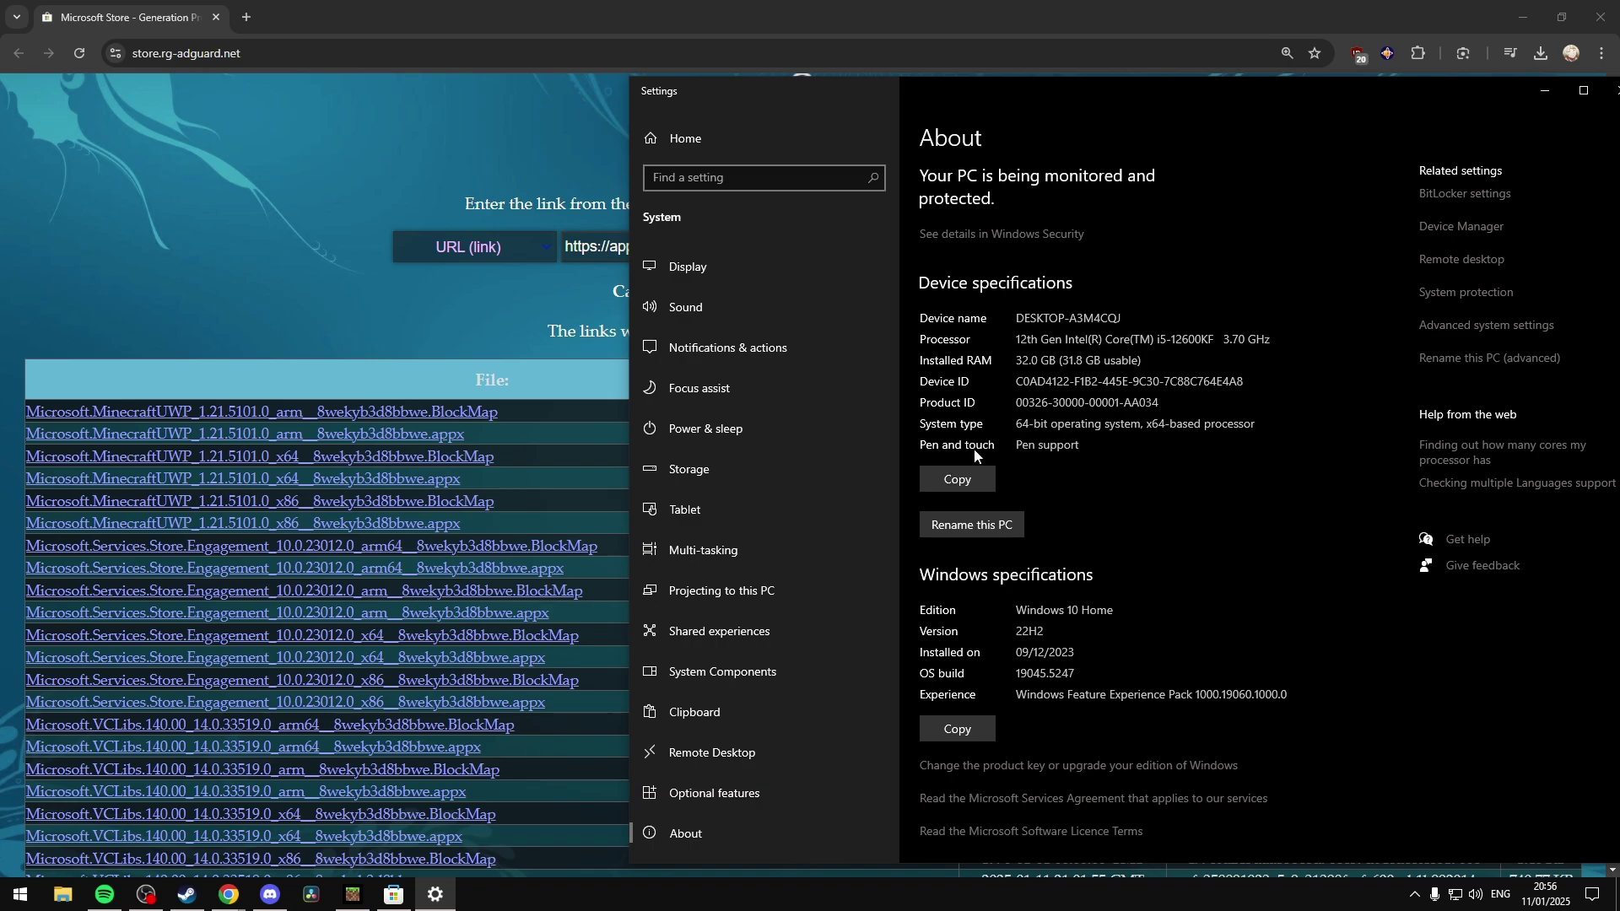
pyautogui.hotkey('alt', 'Tab')
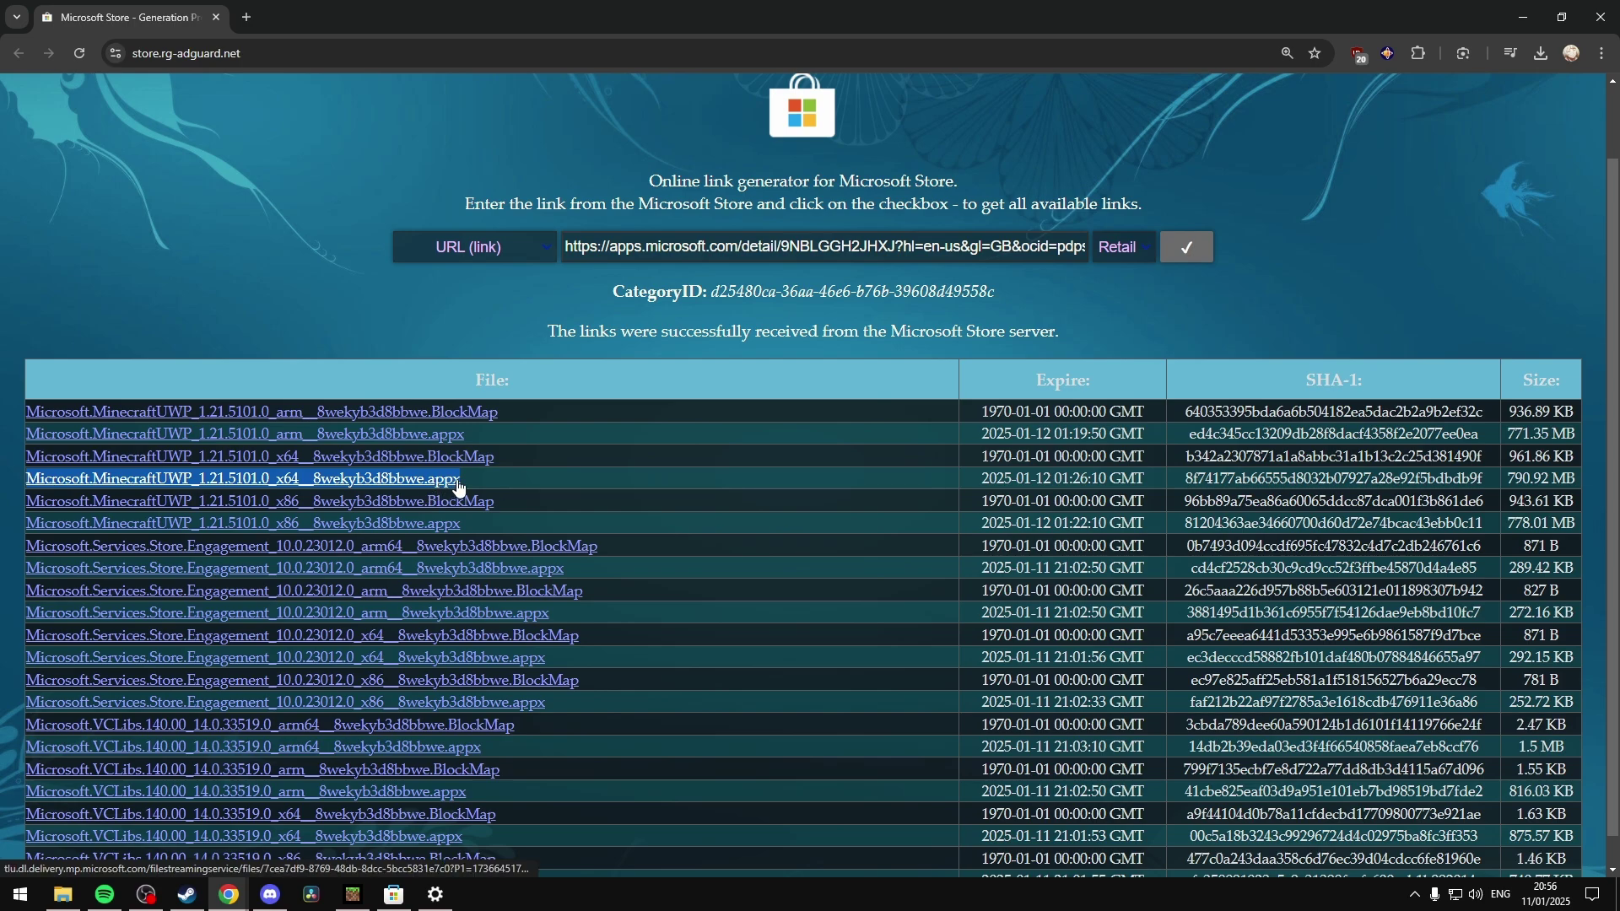
pyautogui.hotkey('alt', 'Tab')
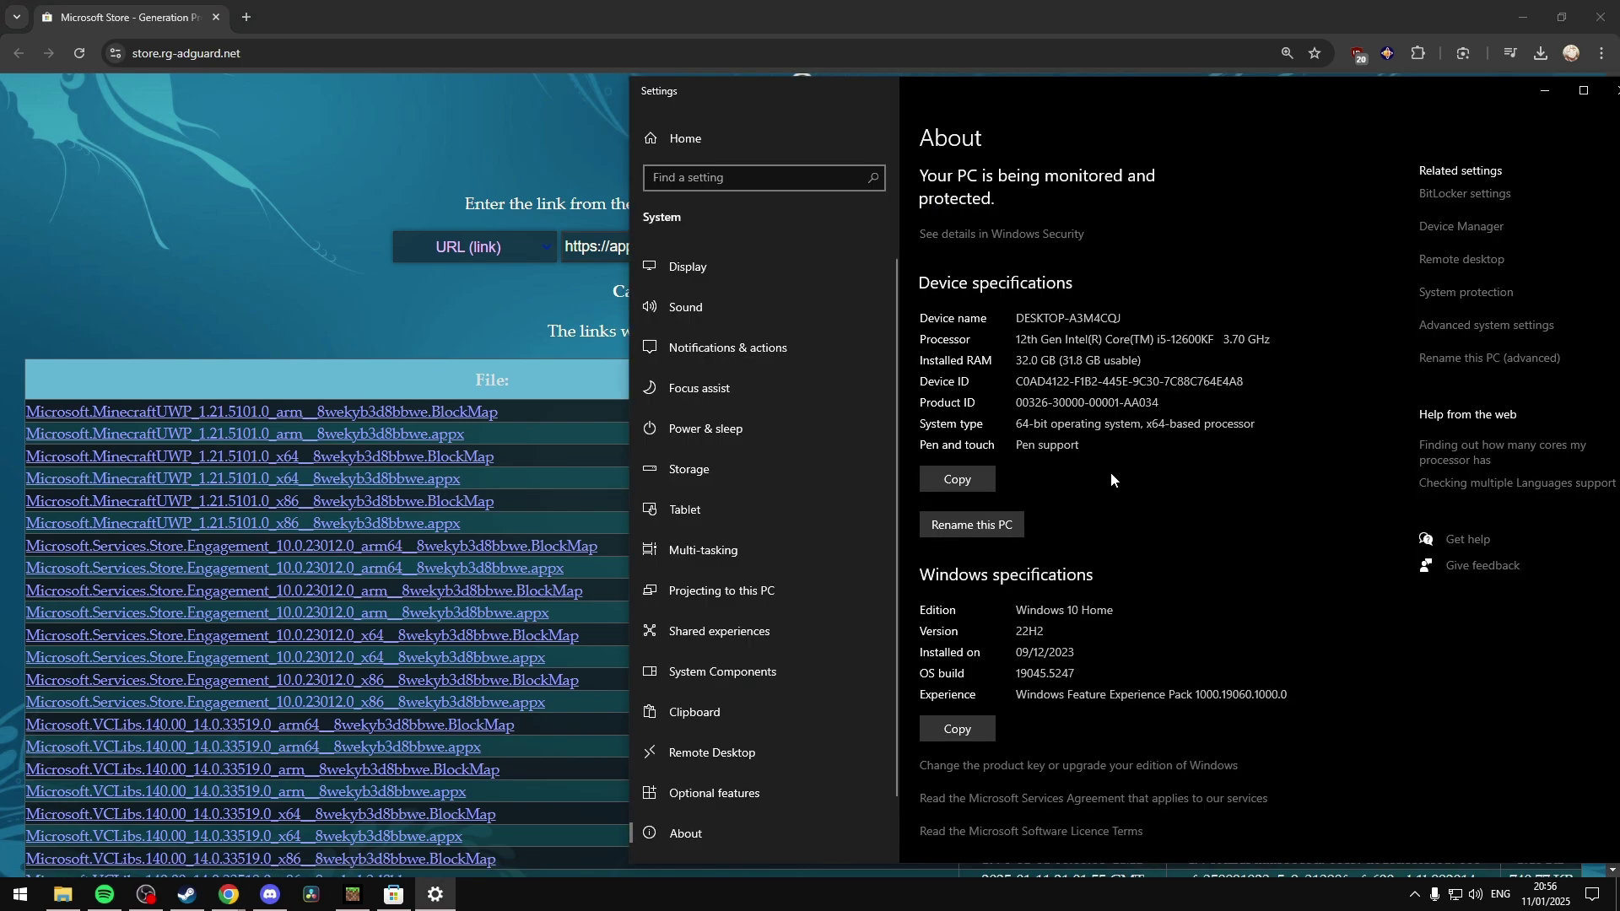
pyautogui.moveTo(1017, 423); pyautogui.dragTo(1080, 423)
pyautogui.hotkey('alt', 'Tab')
pyautogui.moveTo(348, 530); pyautogui.dragTo(24, 527)
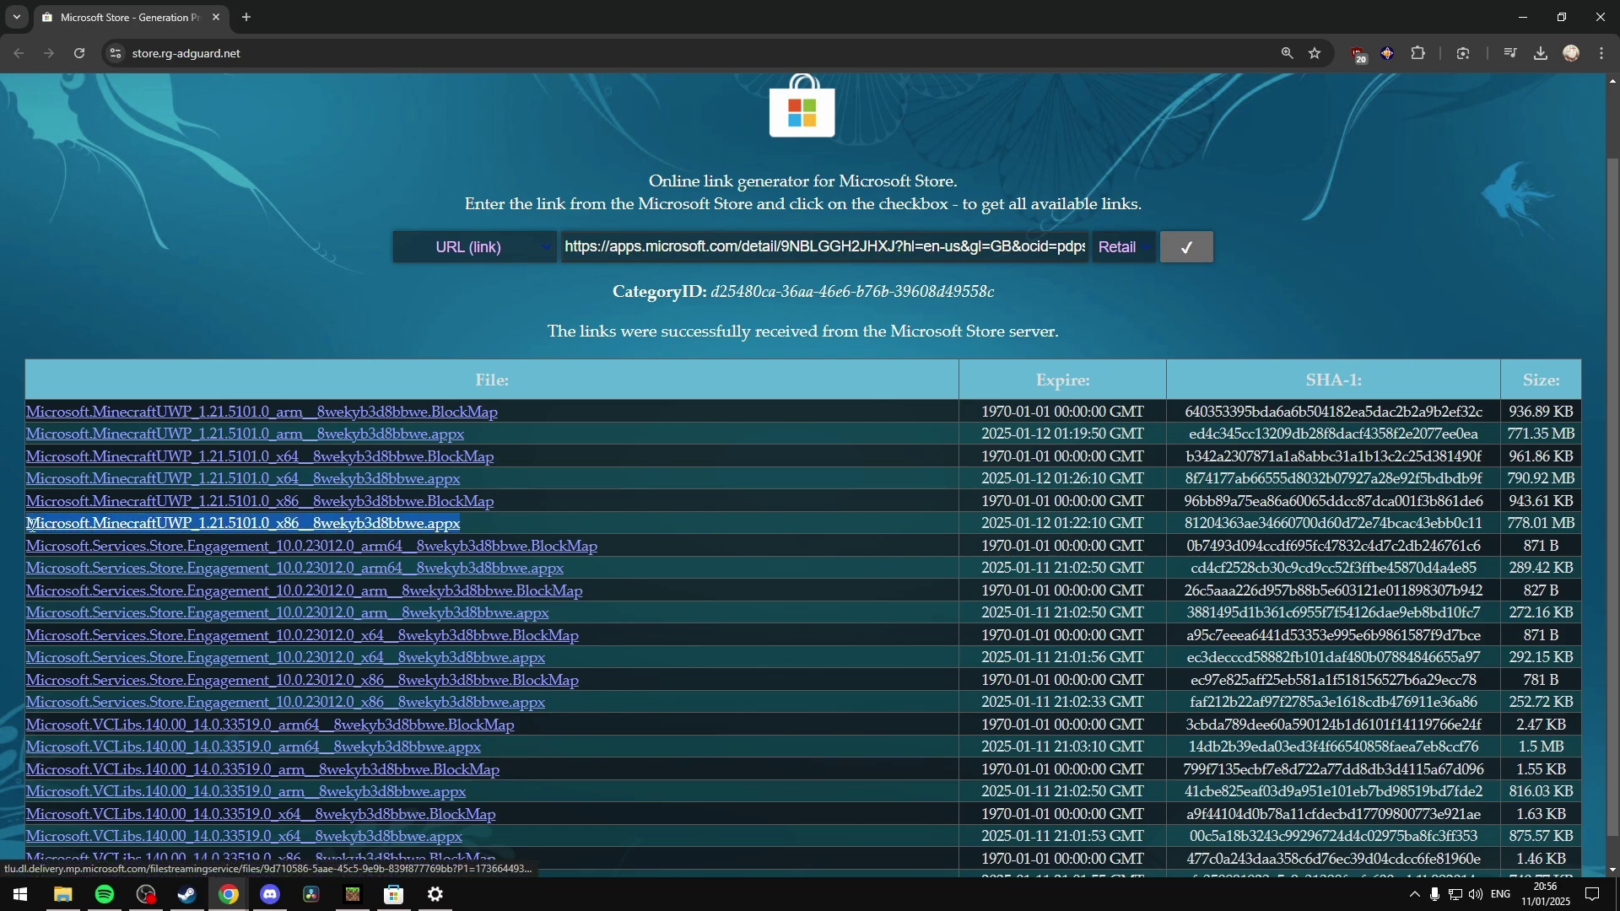
# Step: Copy the MinecraftUWP x64 .appx download address and open a new browser tab
pyautogui.click(464, 530)
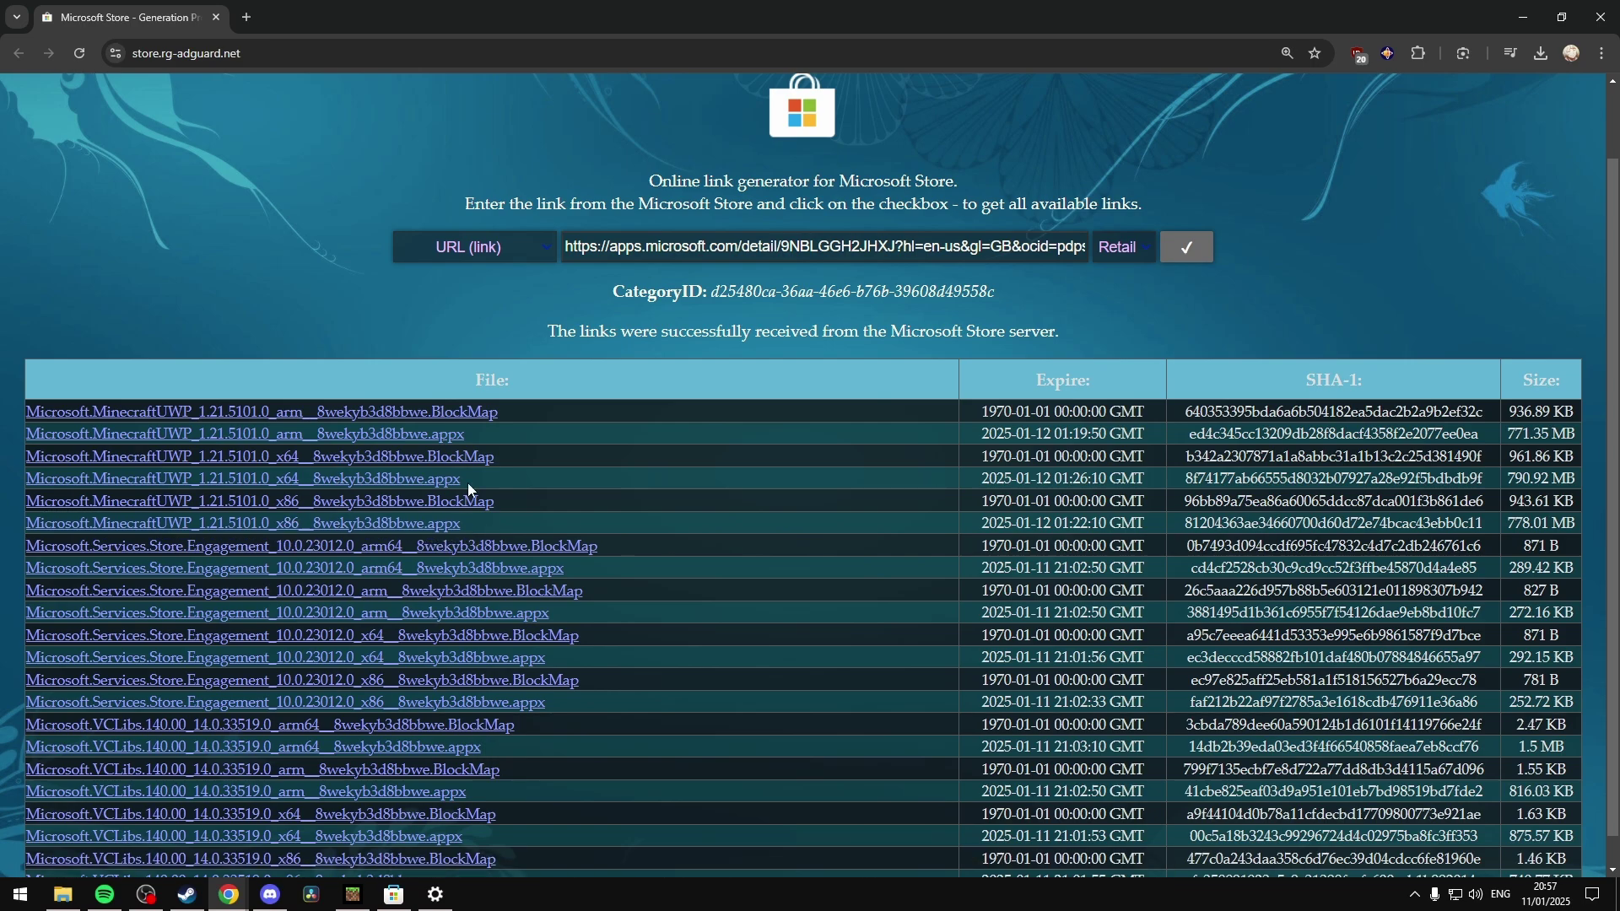
pyautogui.moveTo(467, 487); pyautogui.dragTo(156, 483)
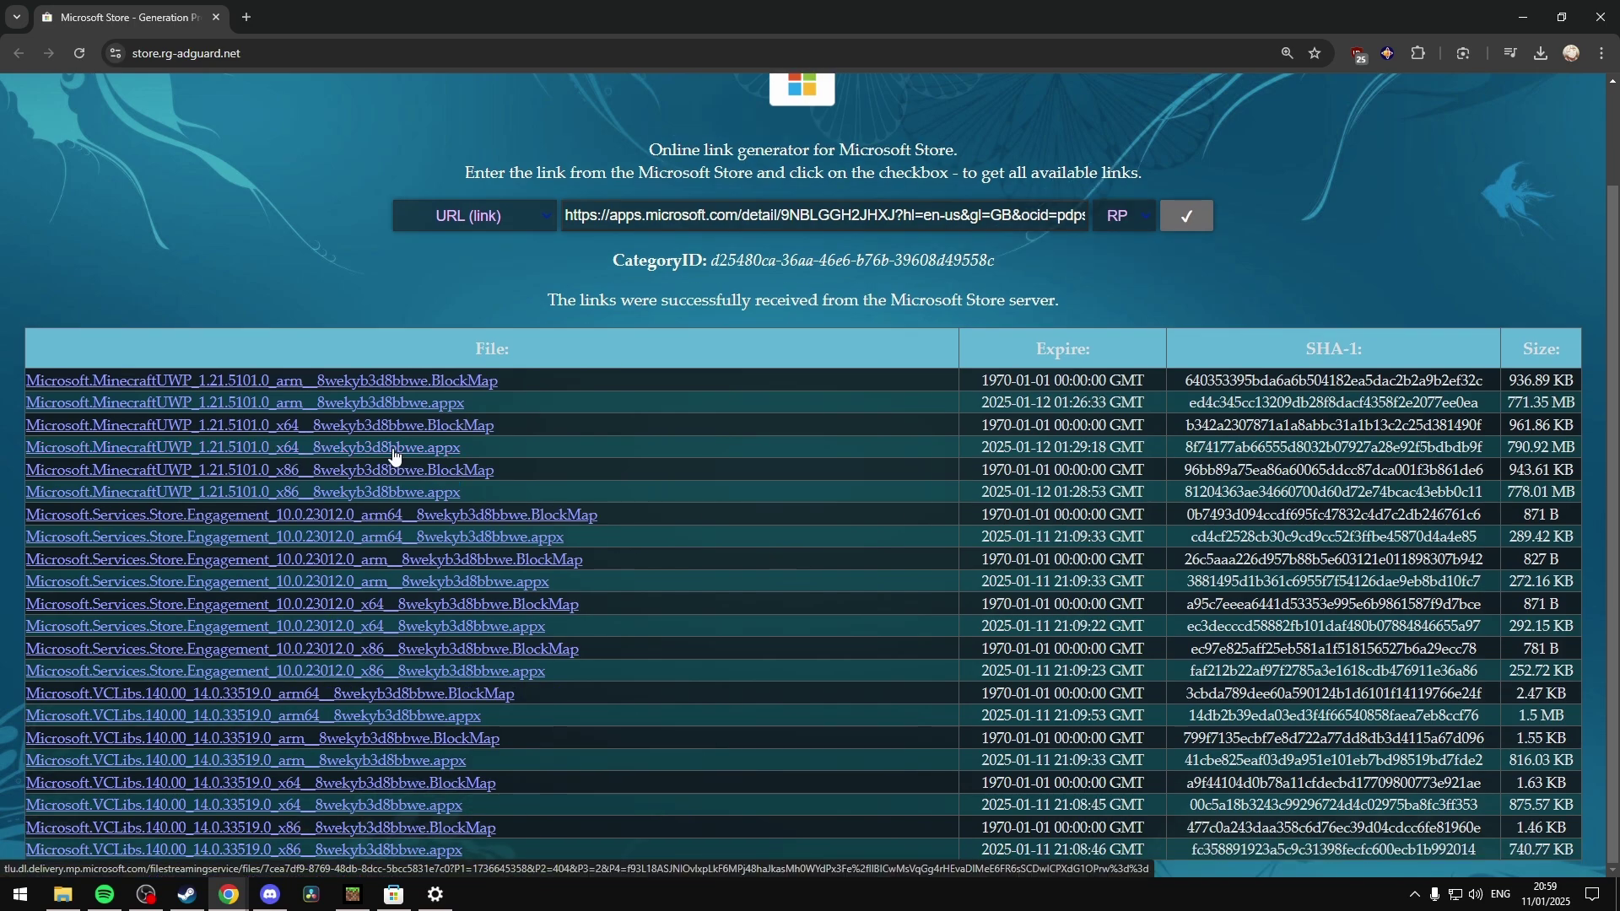
pyautogui.rightClick(310, 449)
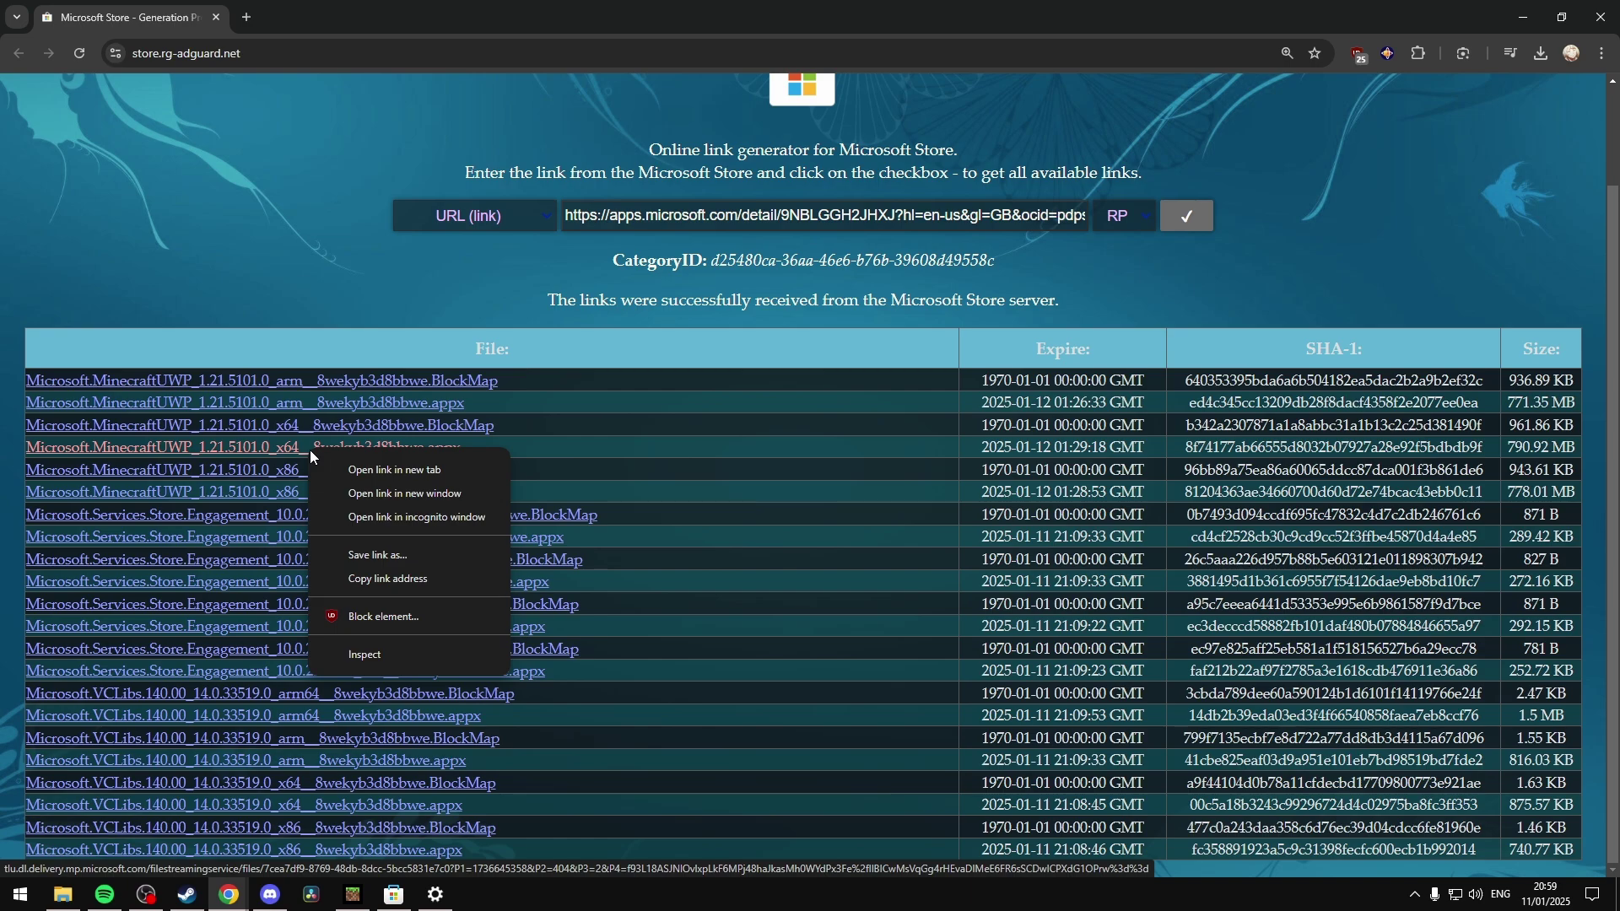
pyautogui.click(370, 580)
pyautogui.click(245, 19)
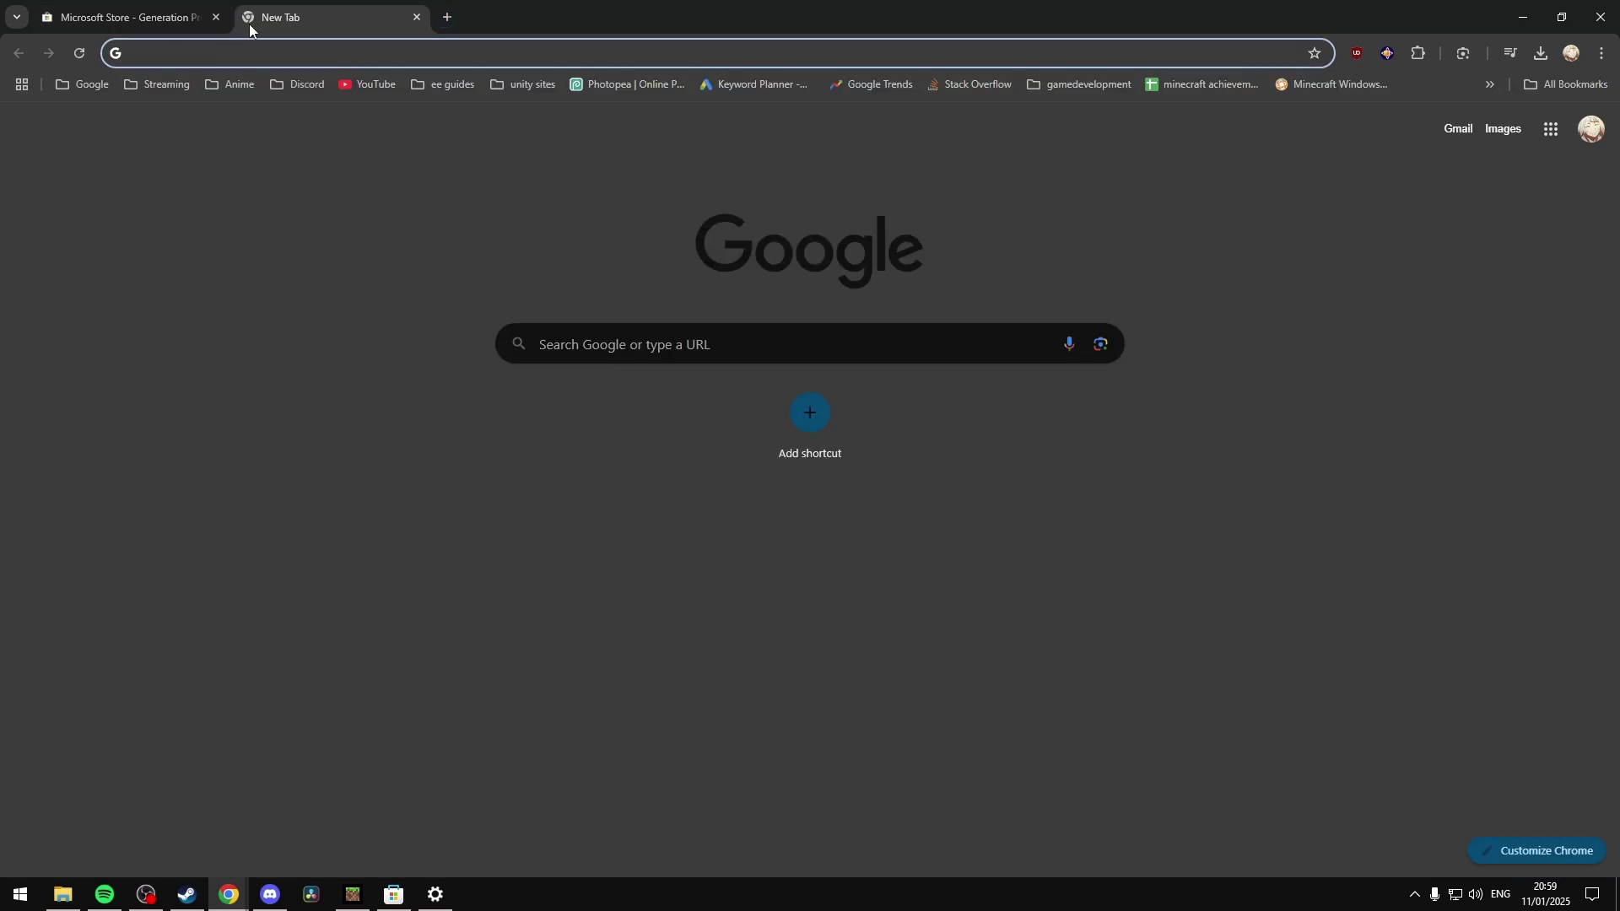
# Step: Download the MinecraftUWP 1.21.5101.0 x64 .appx package into the Downloads folder
pyautogui.middleClick(250, 24)
pyautogui.moveTo(310, 447); pyautogui.dragTo(470, 8)
pyautogui.click(447, 388)
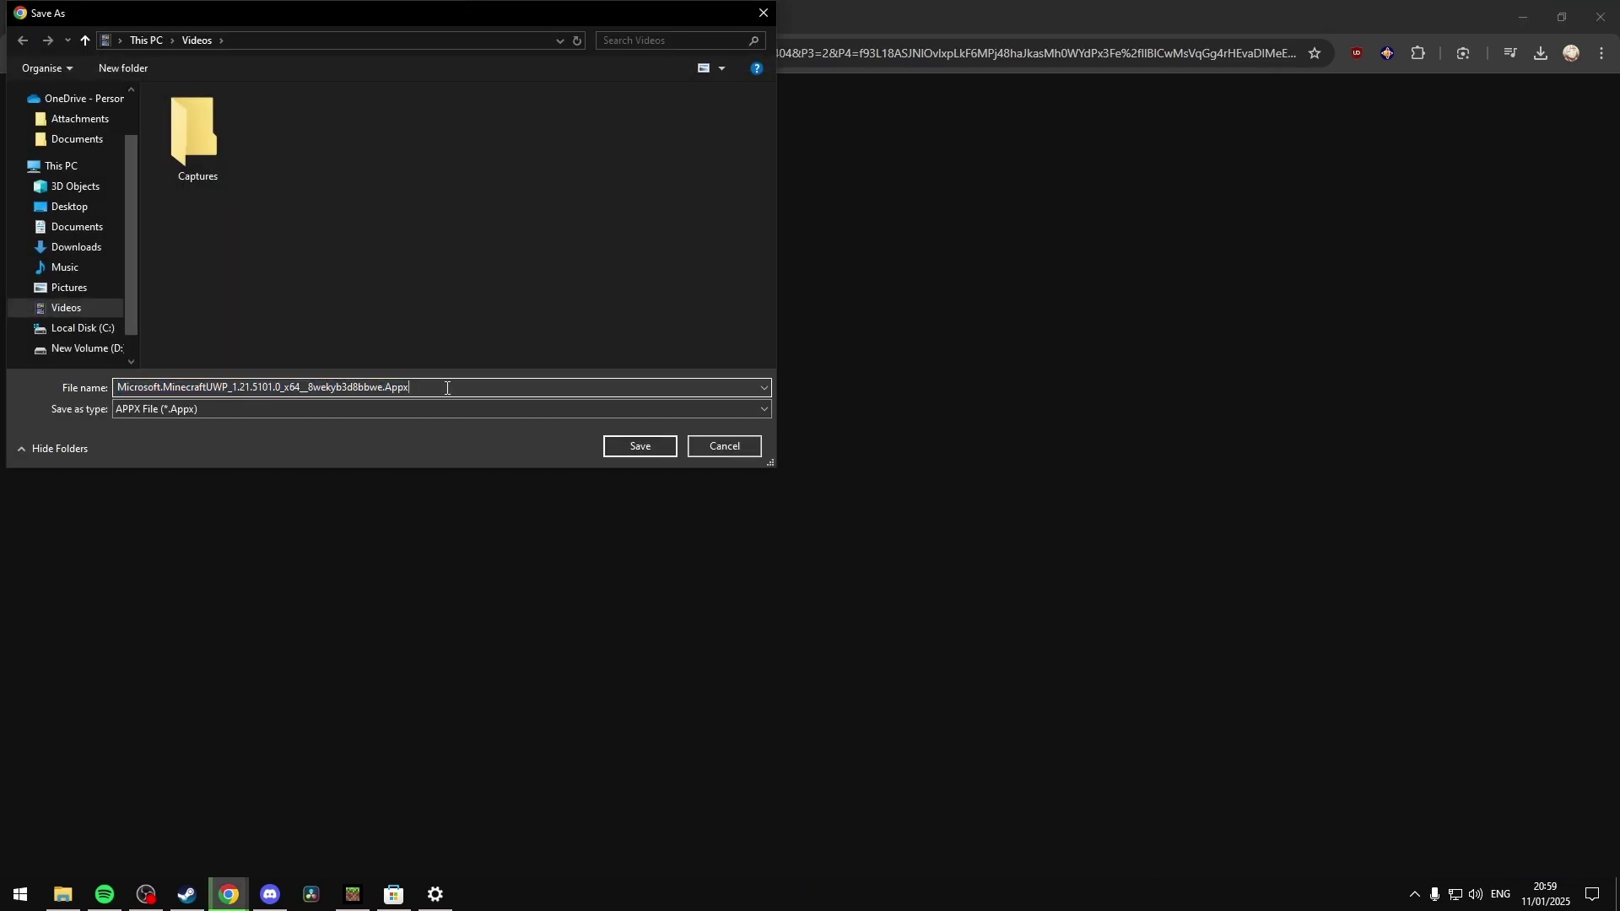
pyautogui.click(78, 249)
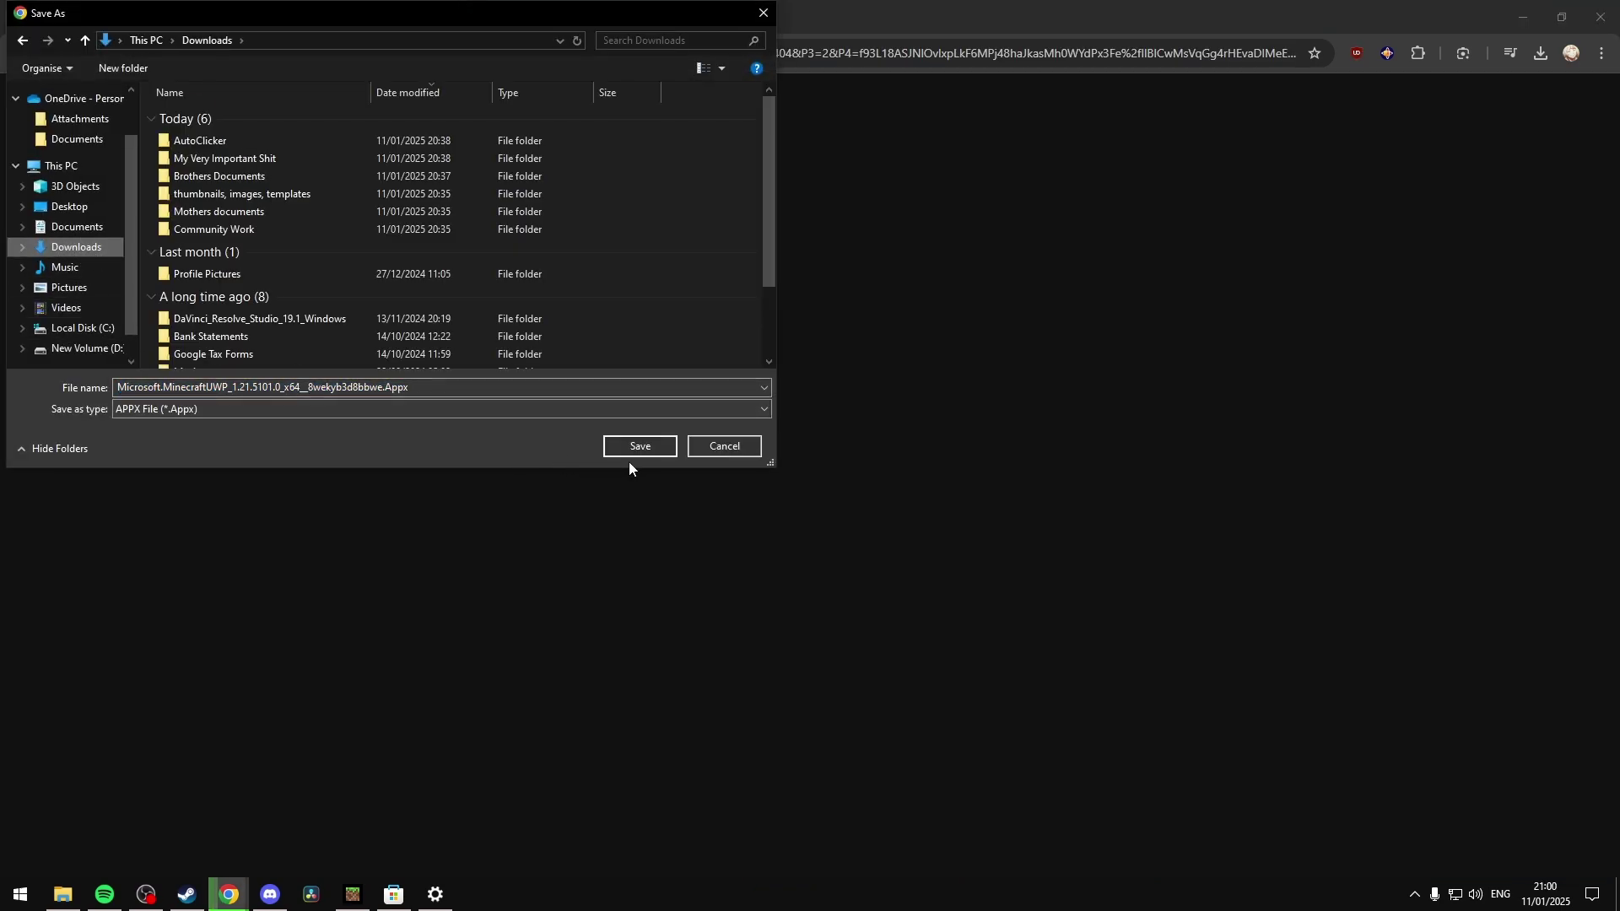
pyautogui.click(661, 453)
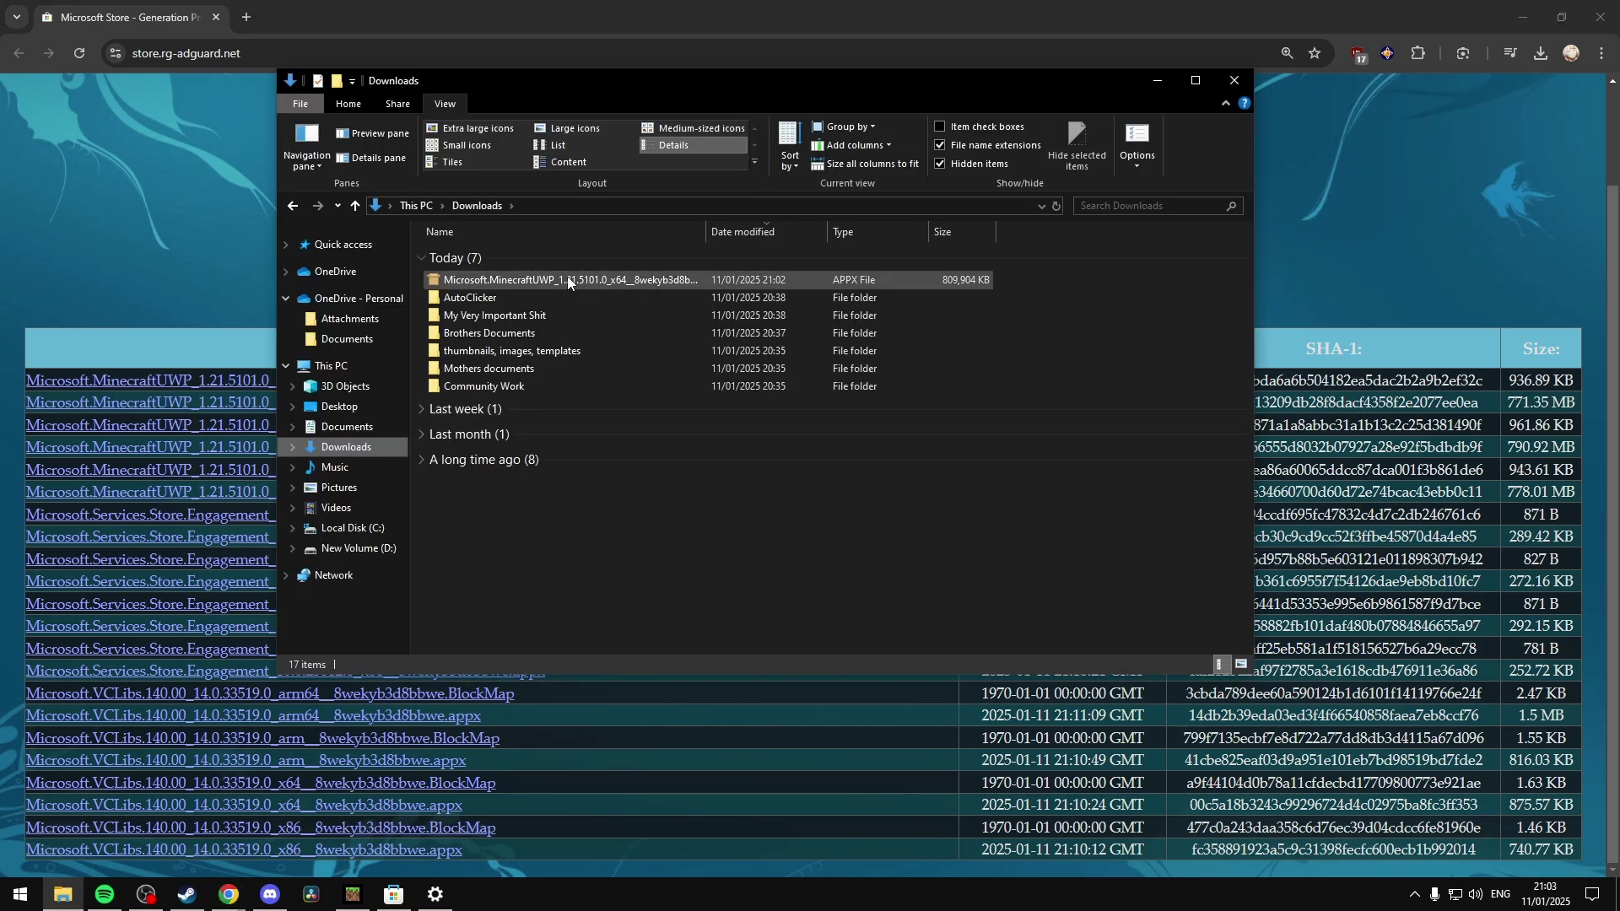
# Step: Widen the Name column and open the downloaded Minecraft x64 .Appx package
pyautogui.click(593, 278)
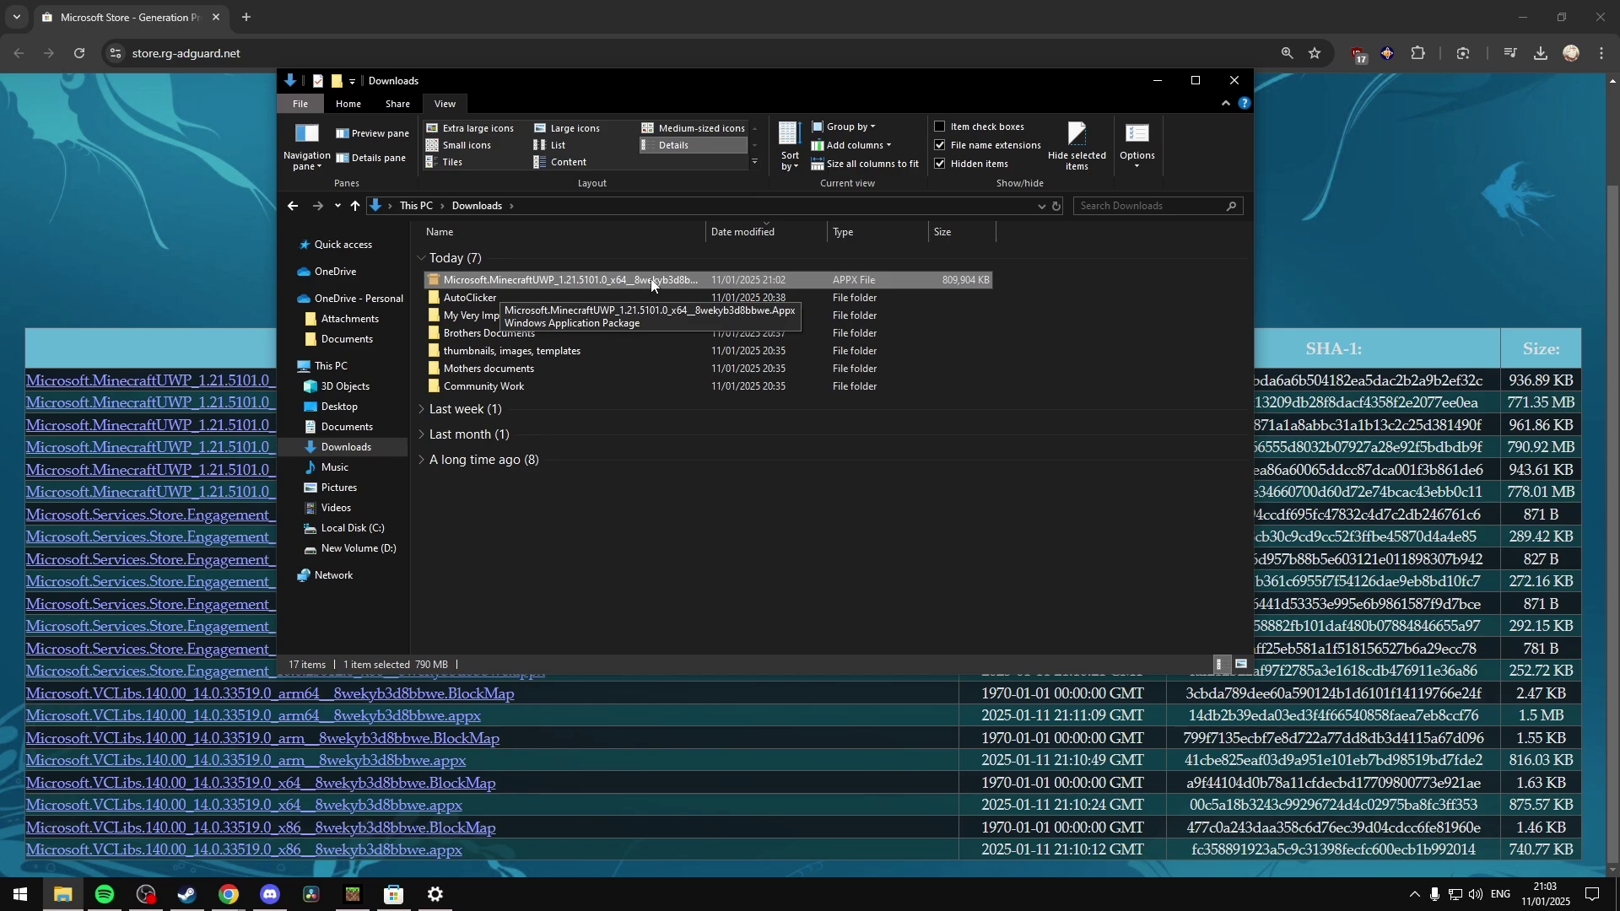
pyautogui.doubleClick(707, 231)
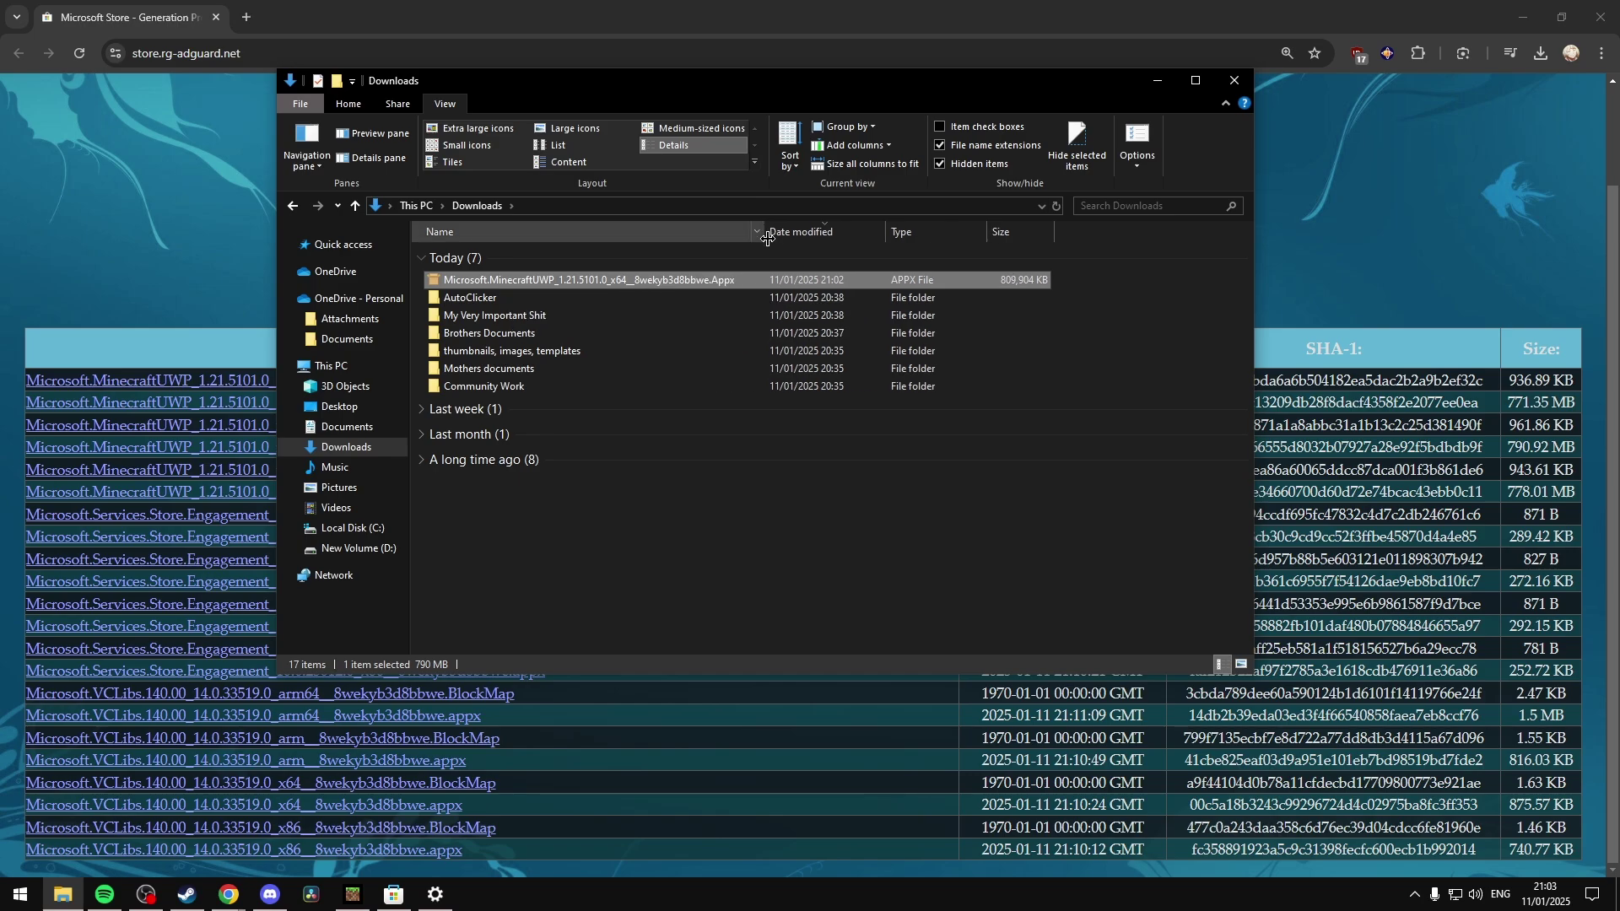
pyautogui.doubleClick(741, 280)
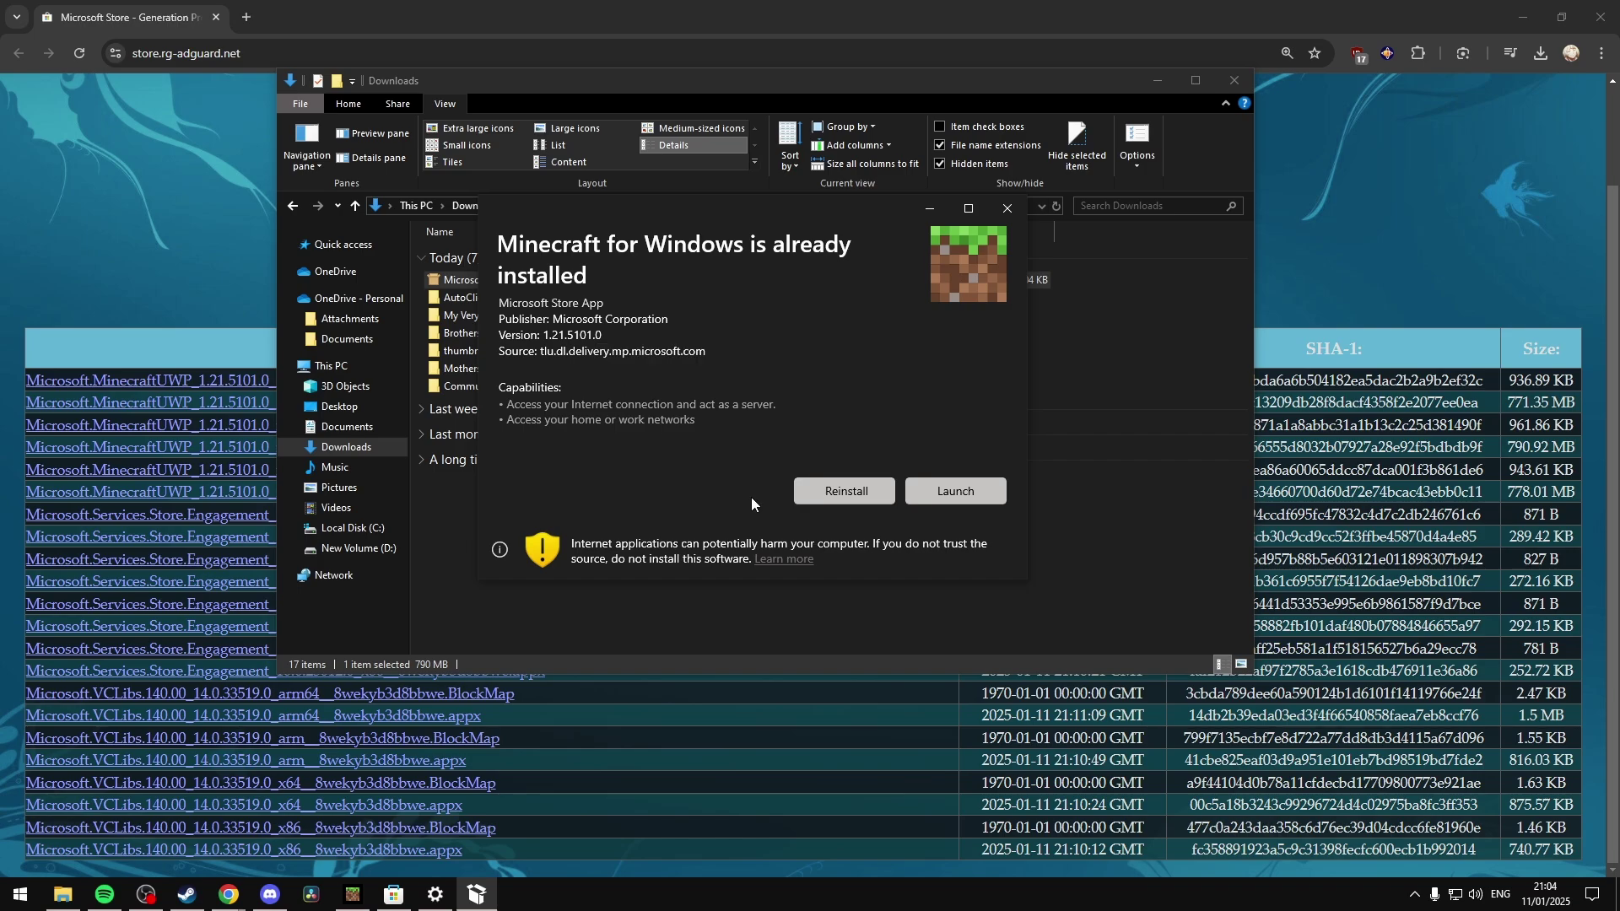
# Step: Reinstall Minecraft for Windows 1.21.5101.0, confirm the reinstall, and launch the game
pyautogui.click(823, 498)
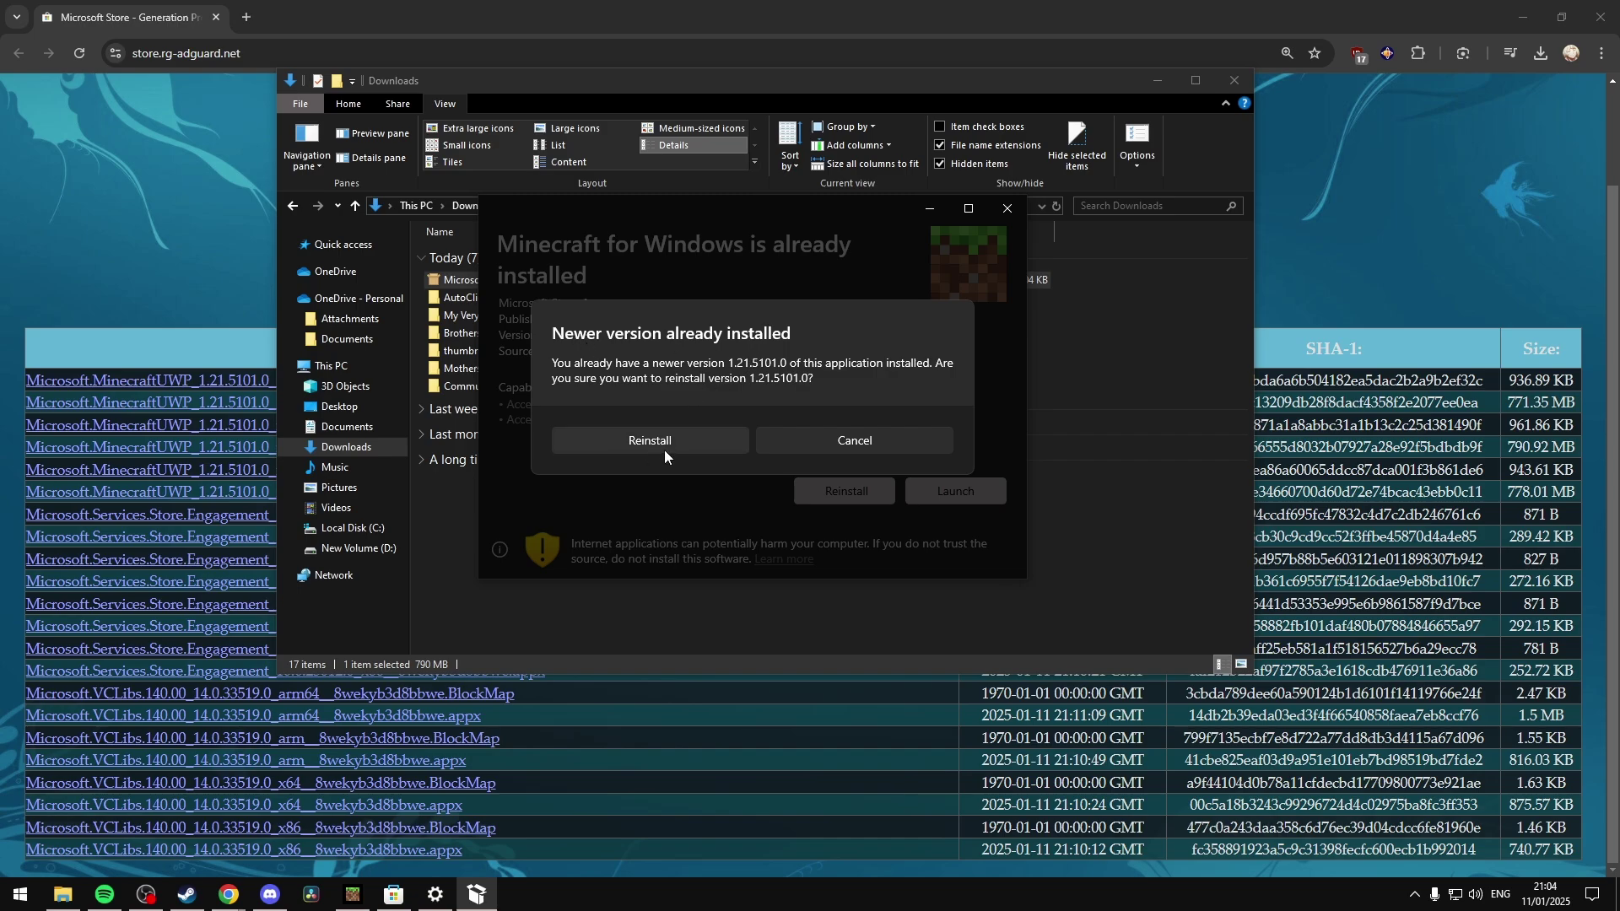
pyautogui.click(684, 440)
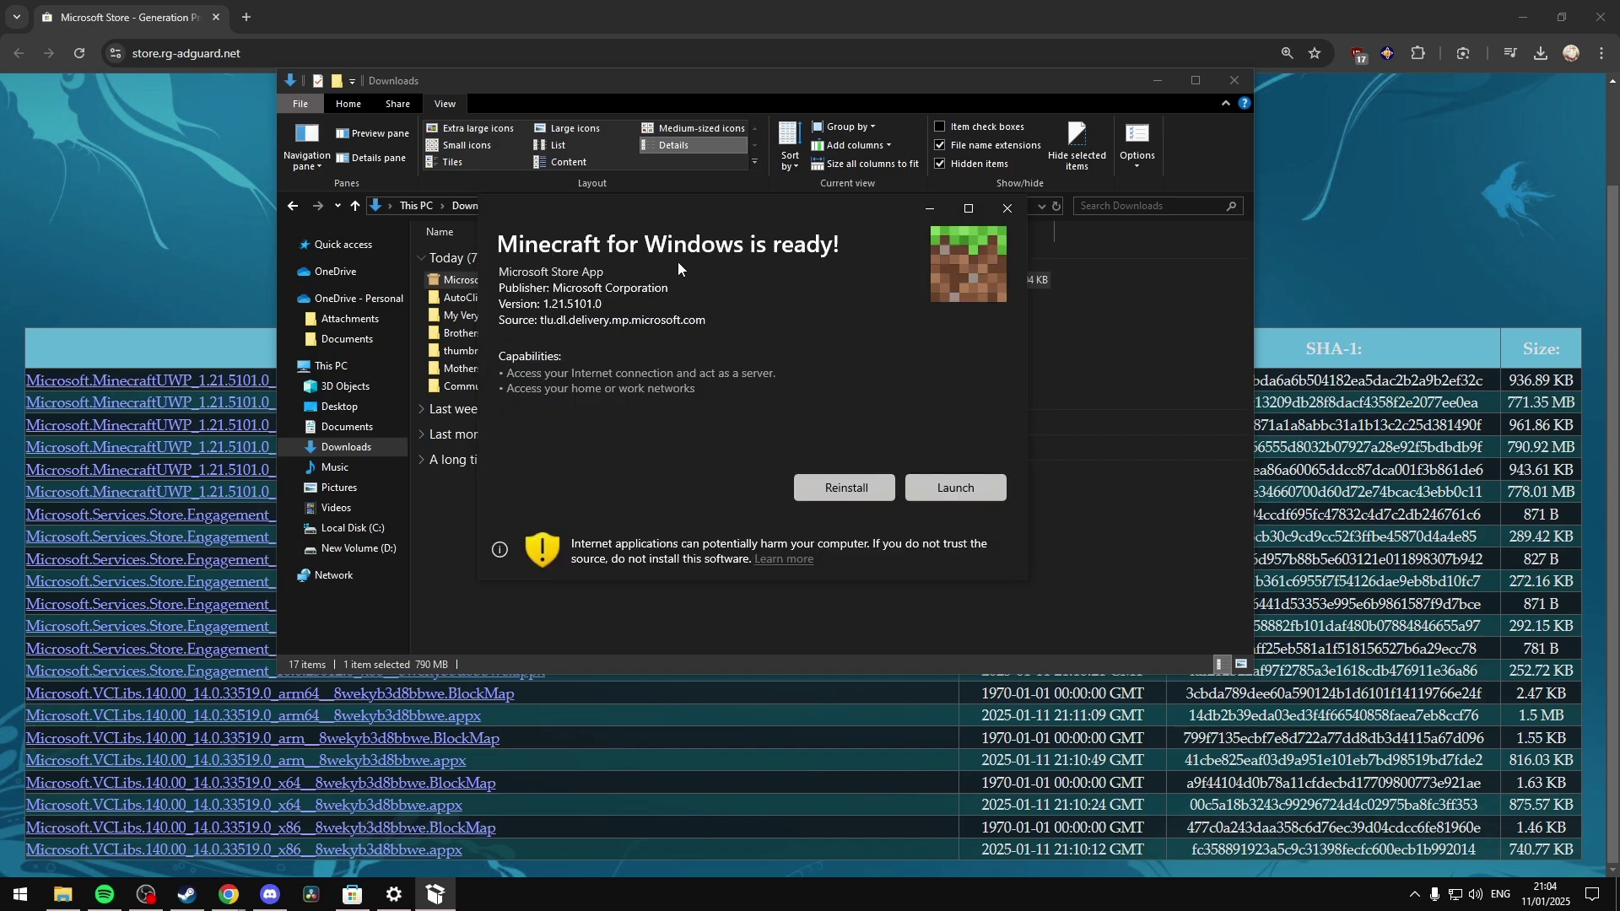
pyautogui.click(955, 489)
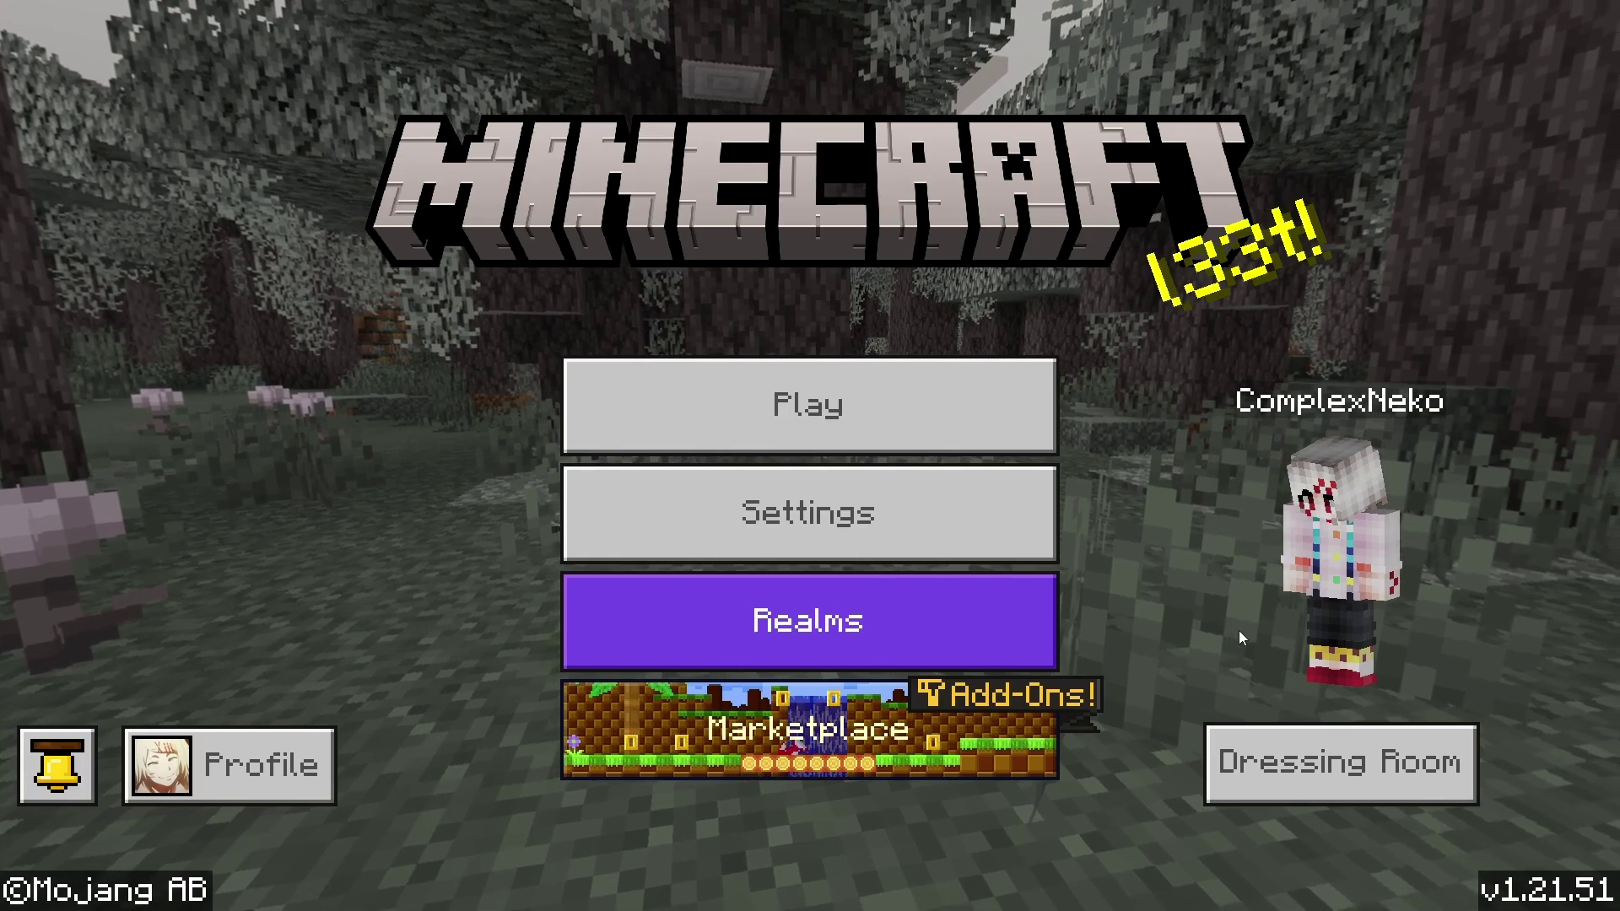